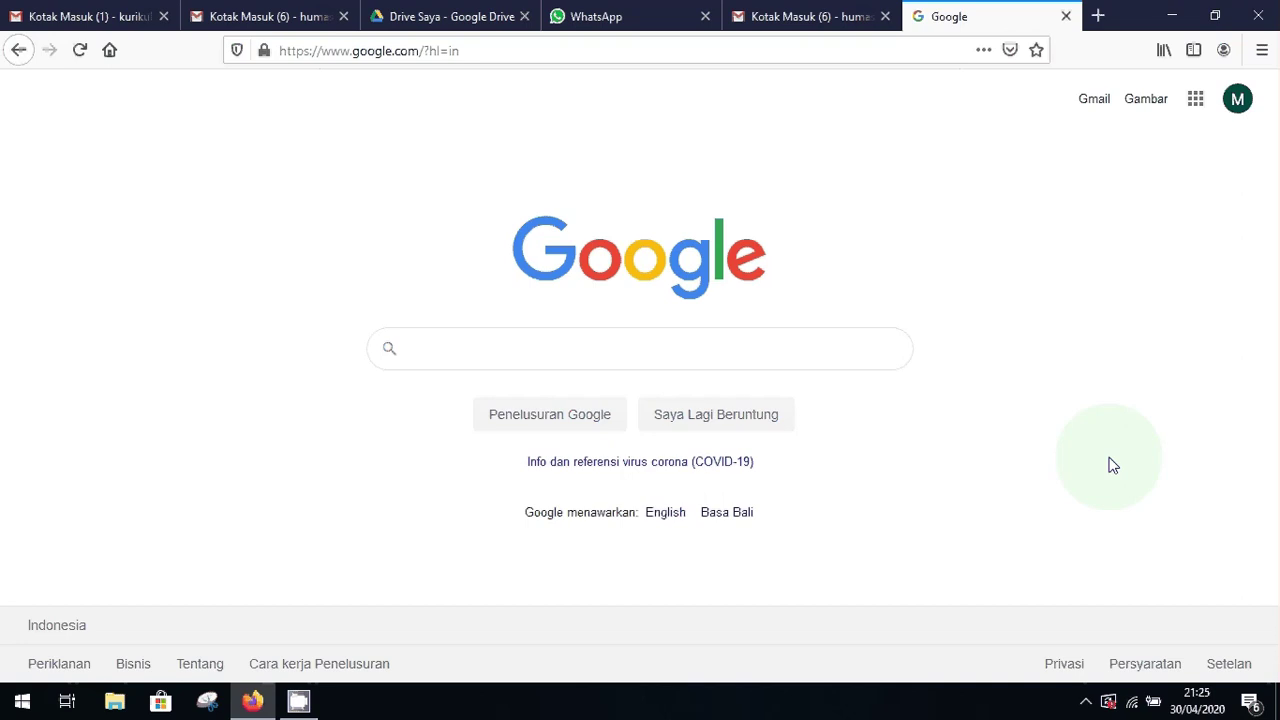
Search Google for webex.com using the saved suggestion
left_click(637, 349)
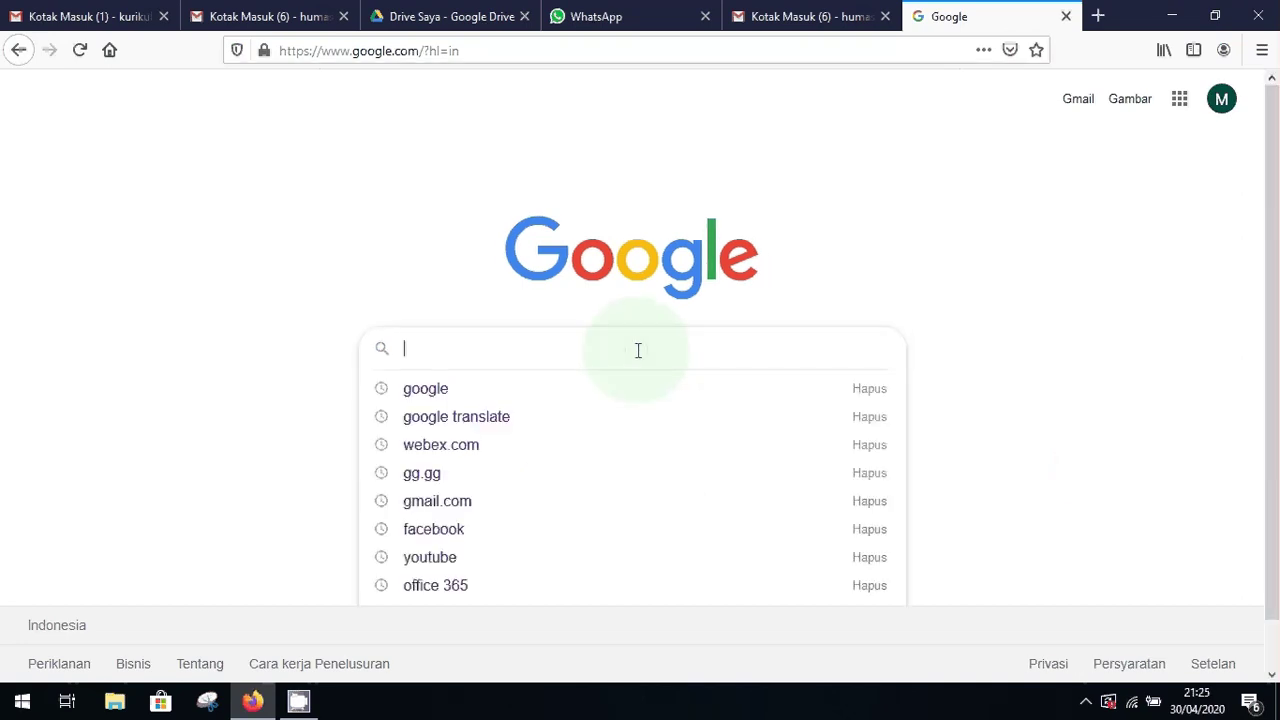
type("w")
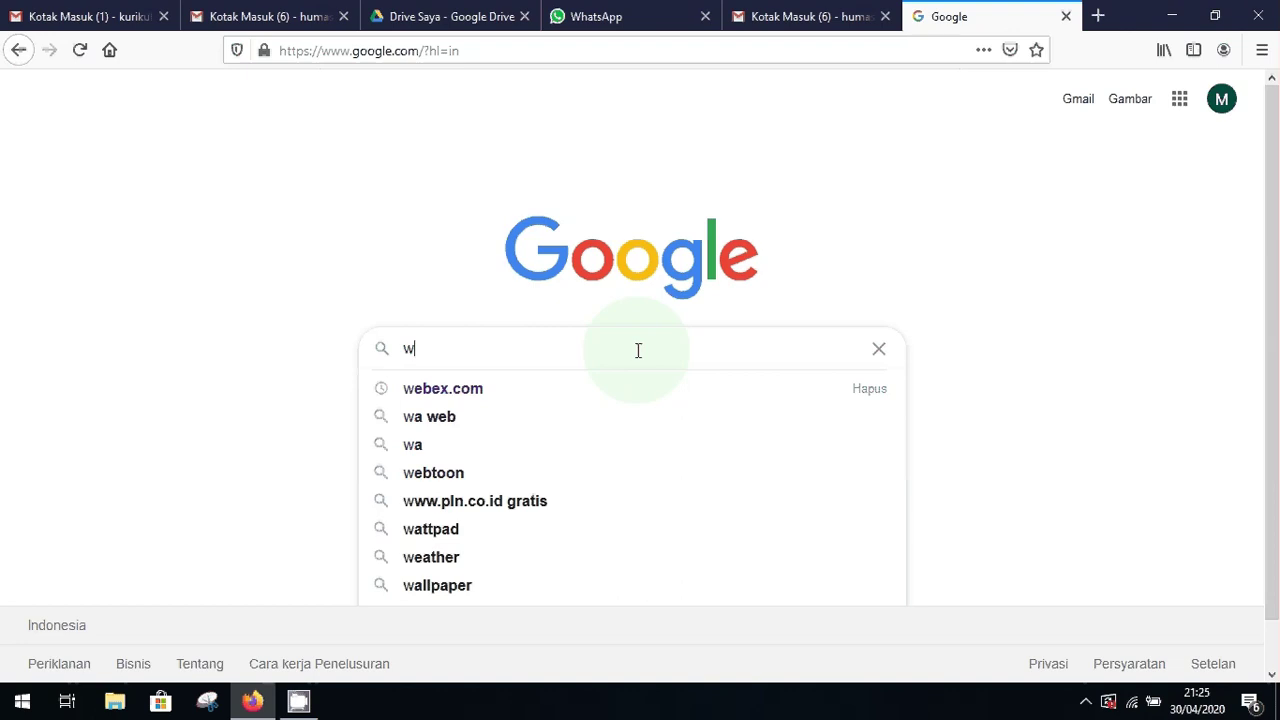
left_click(551, 388)
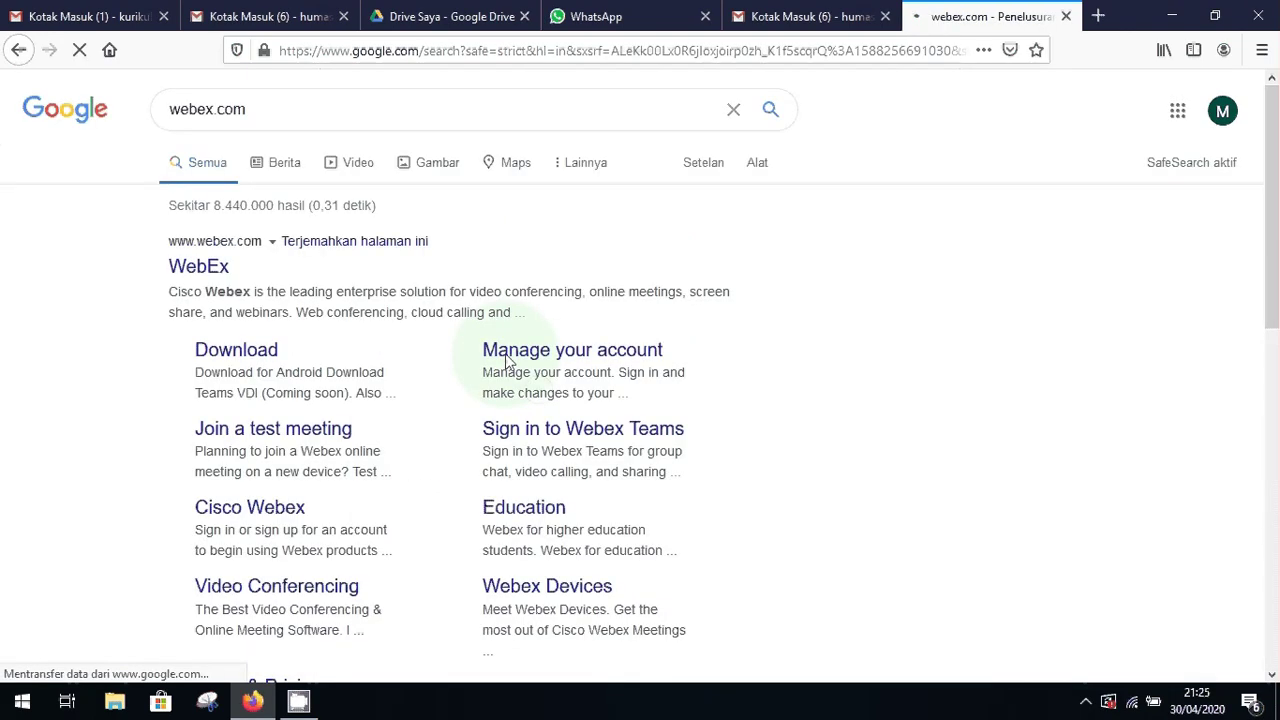
Open the official Webex site and go to its Start for Free sign-up page
left_click(185, 268)
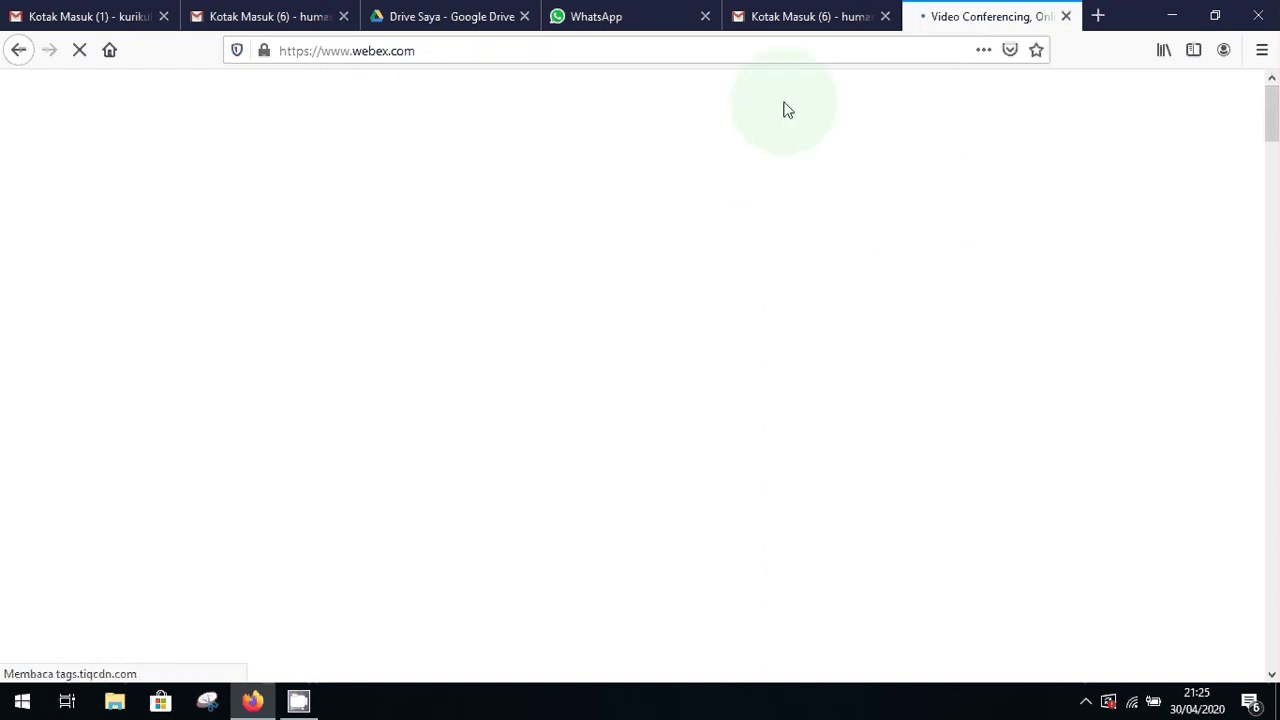
left_click(815, 20)
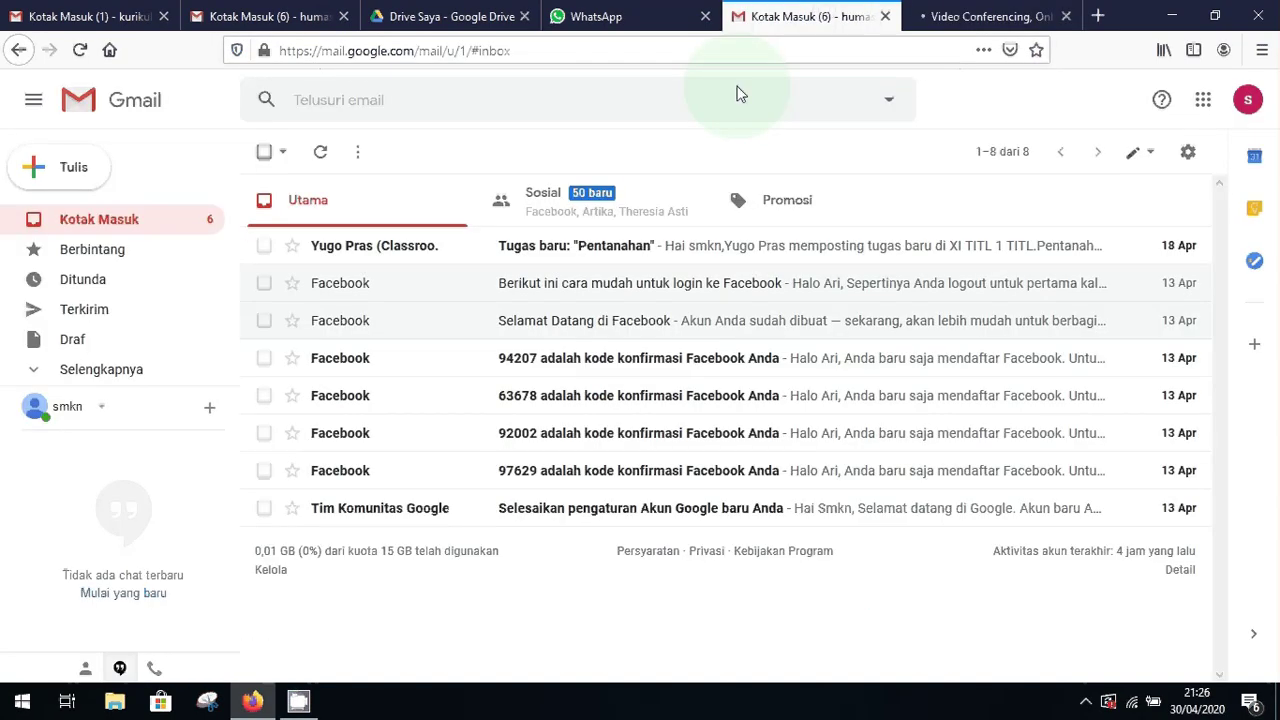
left_click(975, 20)
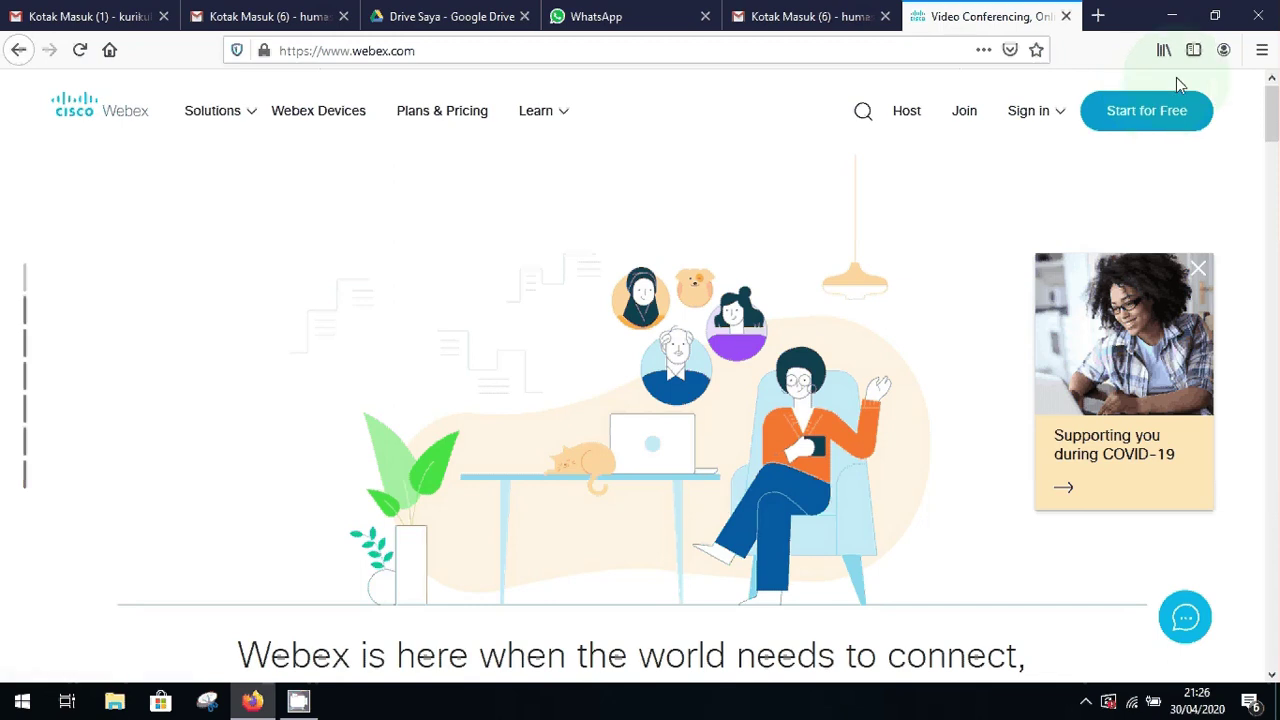
left_click(1166, 116)
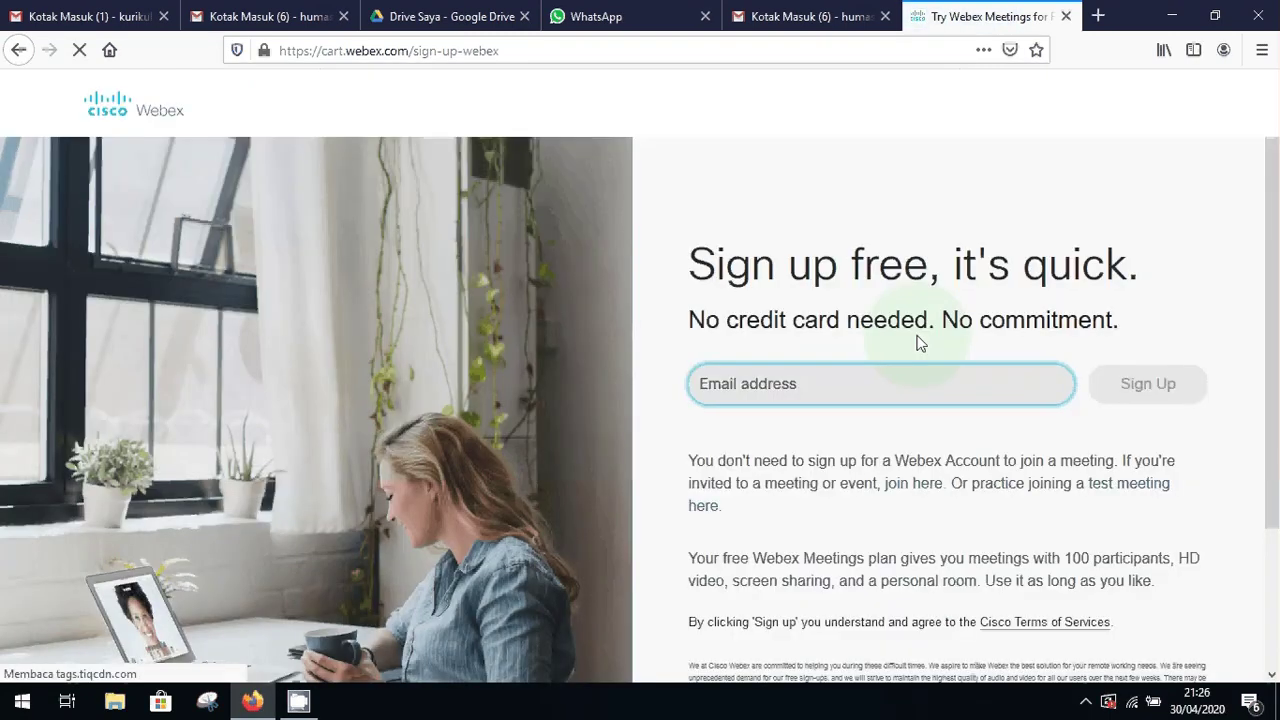
Scroll down the free sign-up page and interact with its content until the email form is ready
scroll(735, 311, "down", 3)
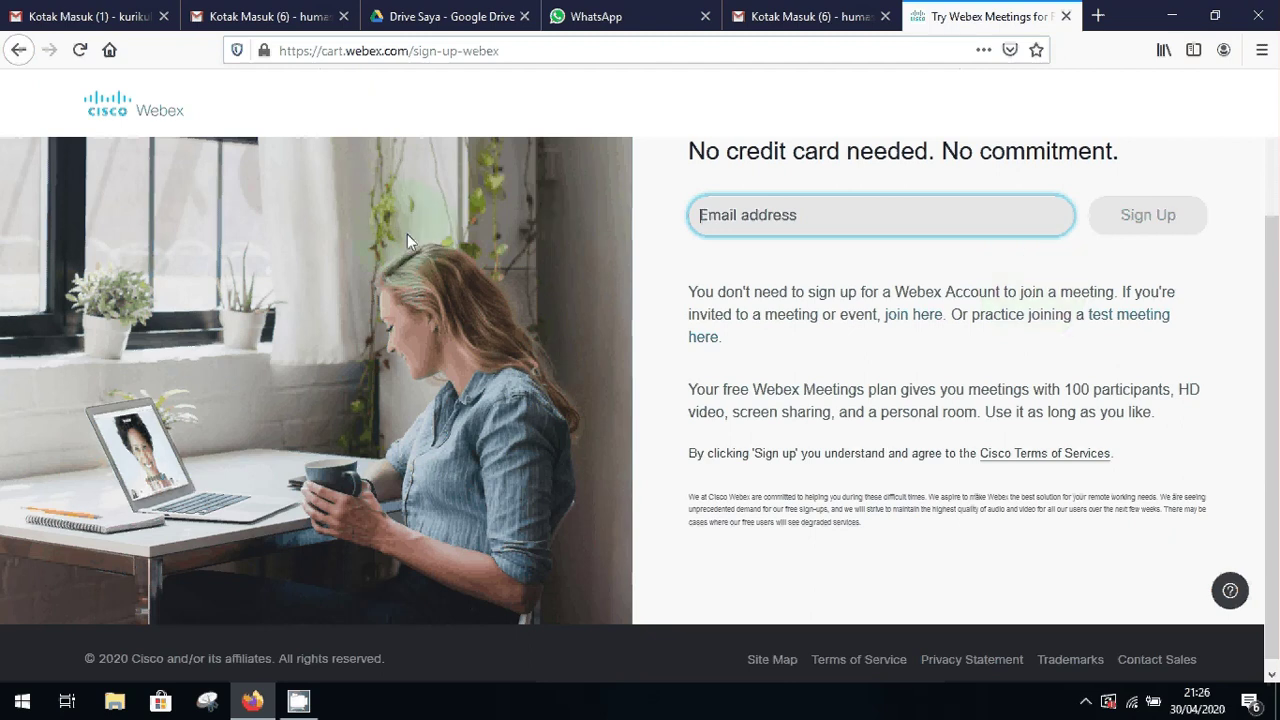
left_click(690, 391)
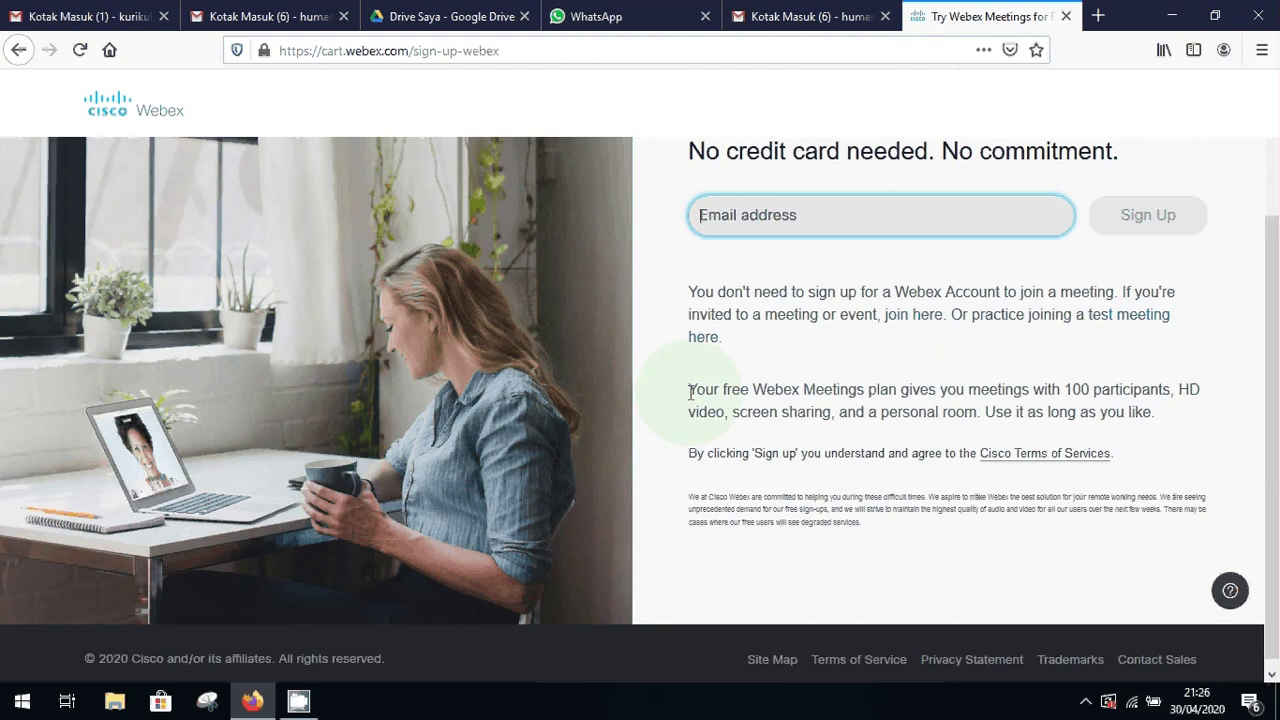
left_click(775, 391)
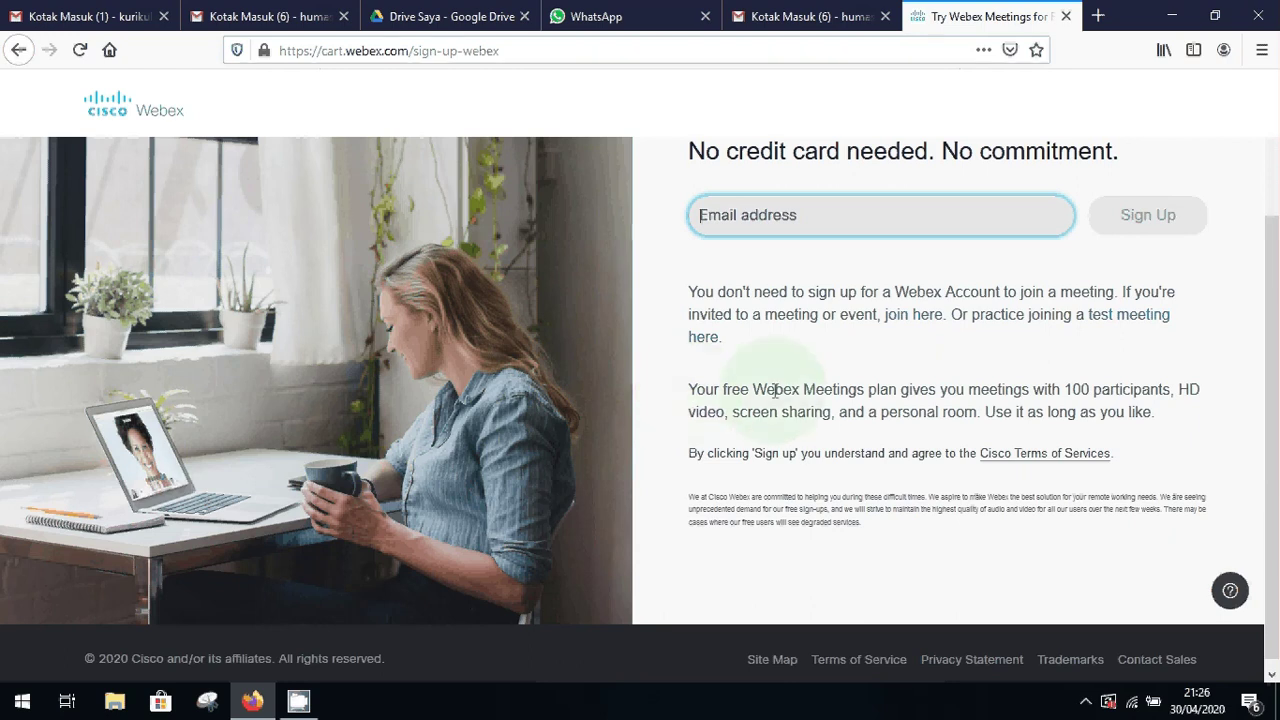
left_click(775, 366)
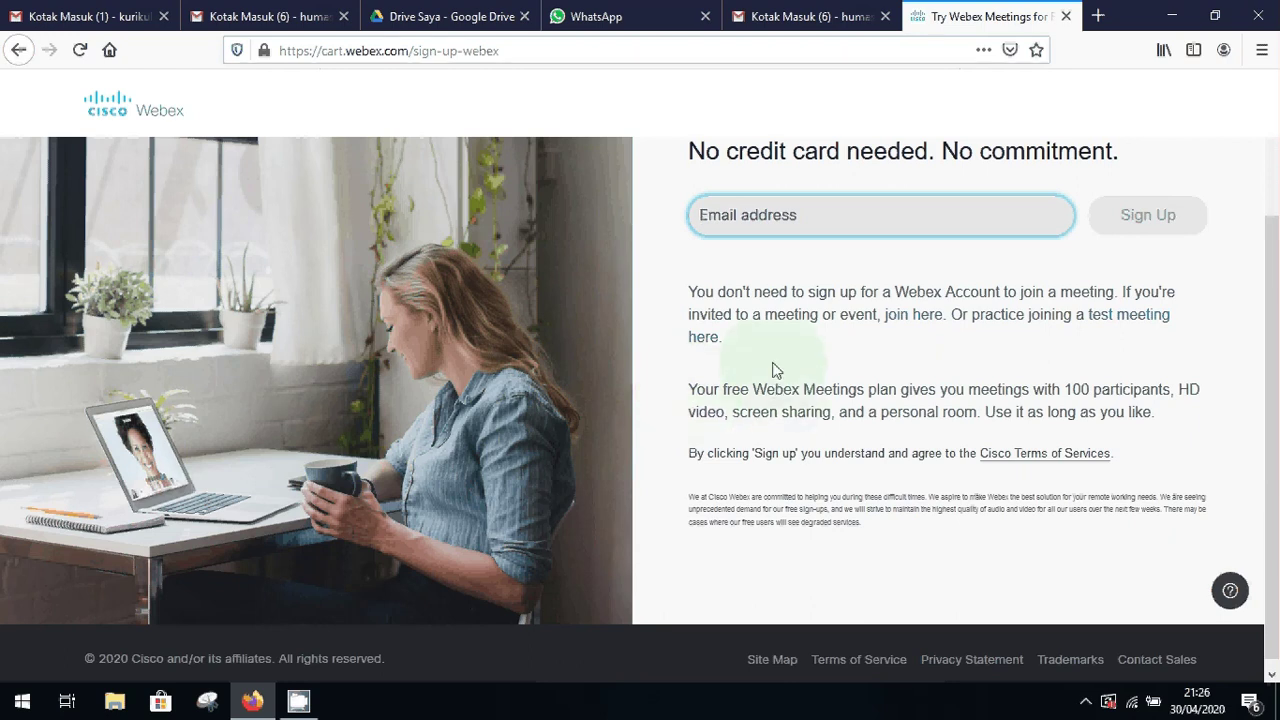
left_click(881, 345)
left_click(814, 345)
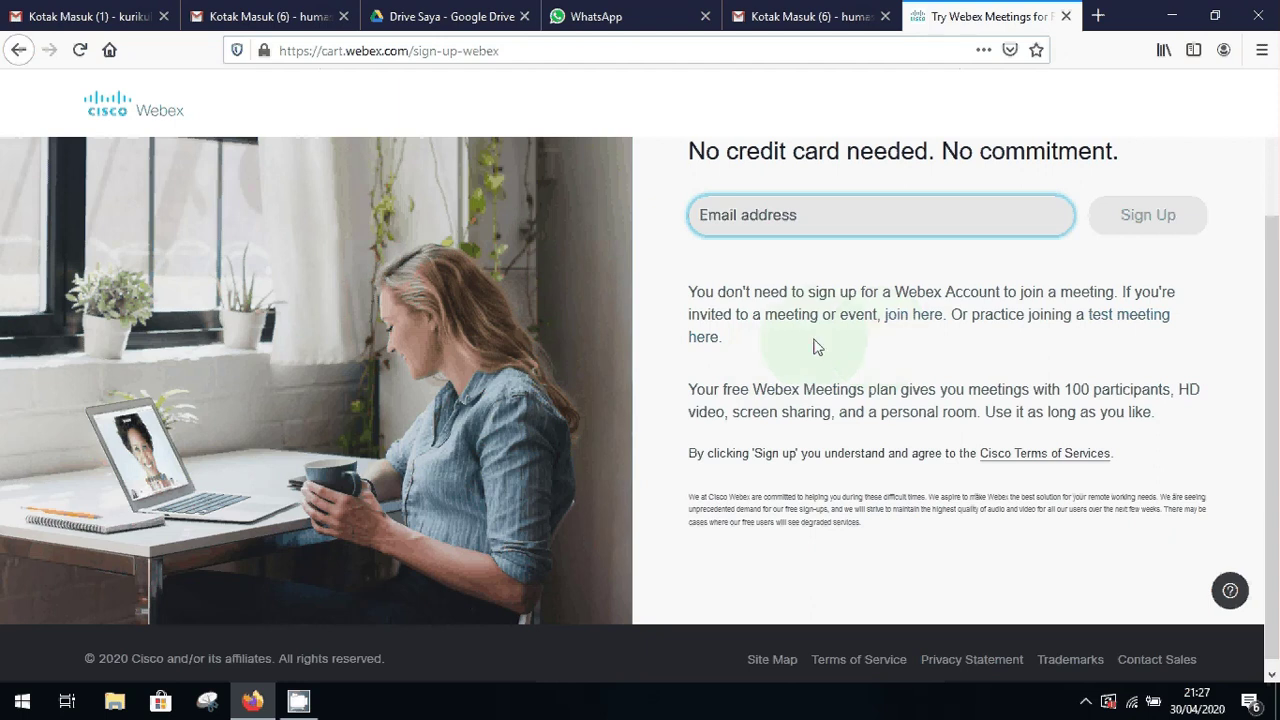
left_click(716, 387)
left_click(690, 389)
left_click(1065, 453)
left_click(1104, 389)
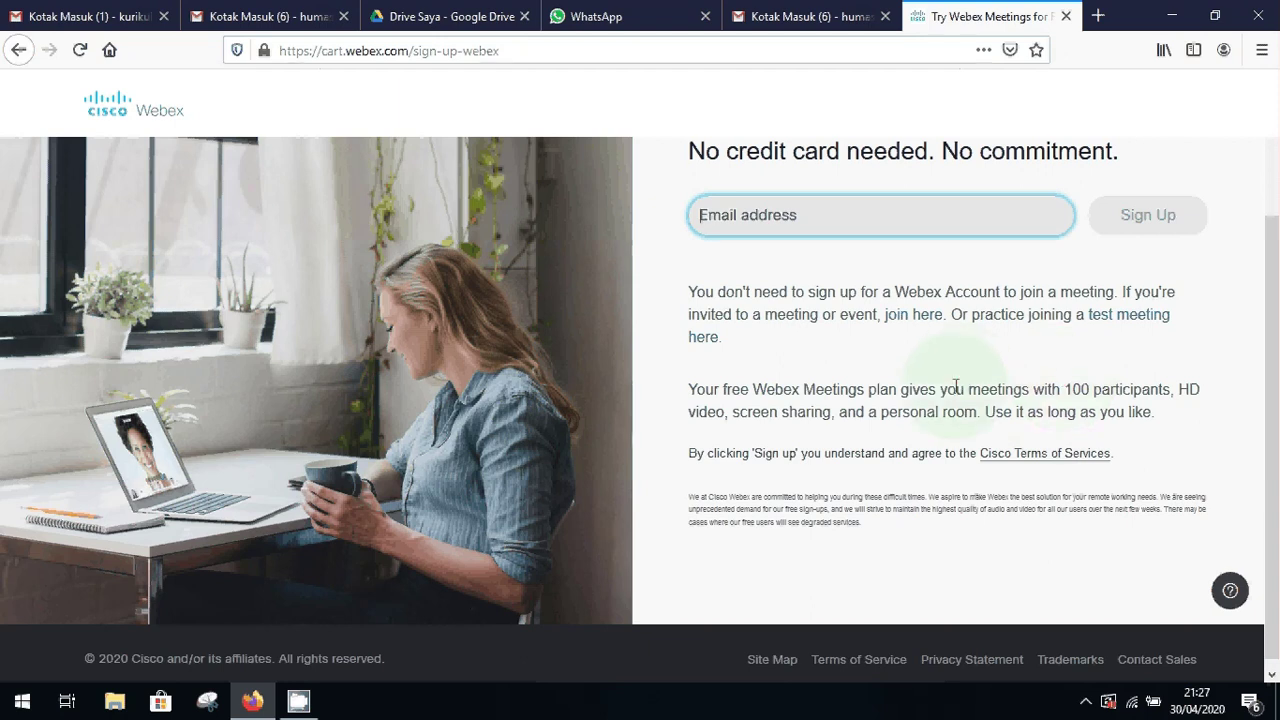
Fill the sign-up email field with the saved address from autocomplete and submit it
left_click(837, 215)
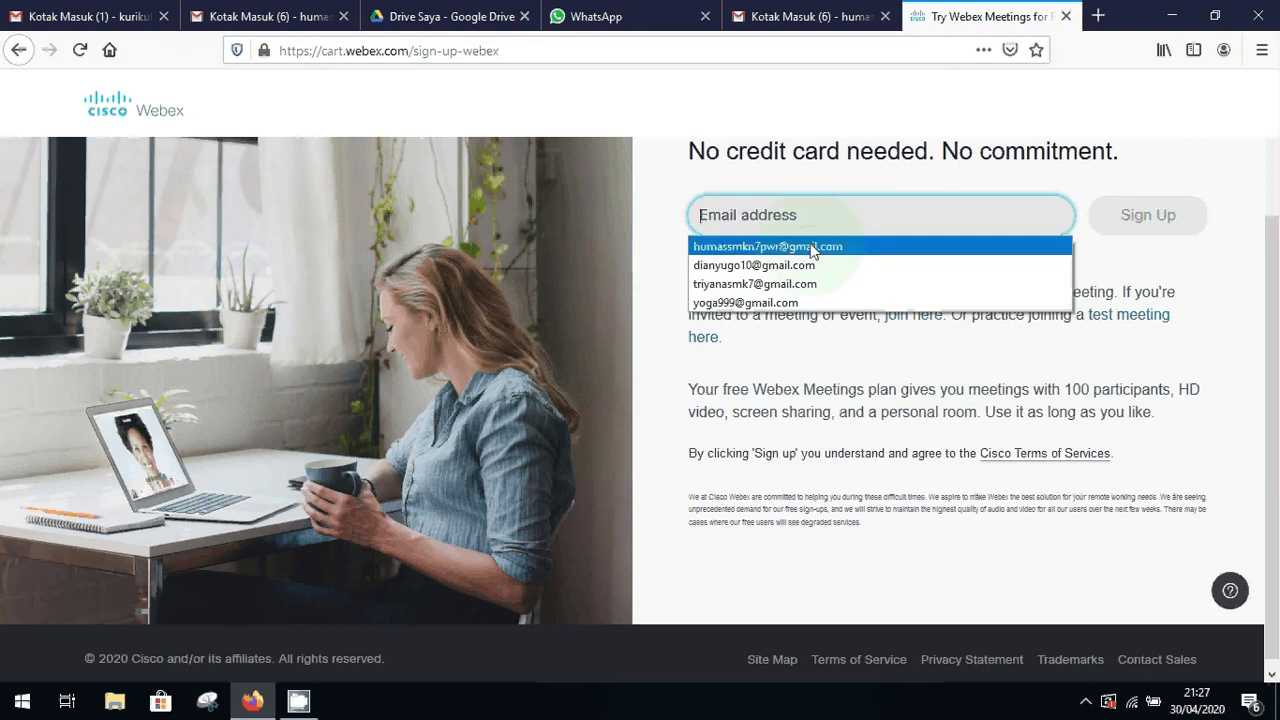
left_click(812, 247)
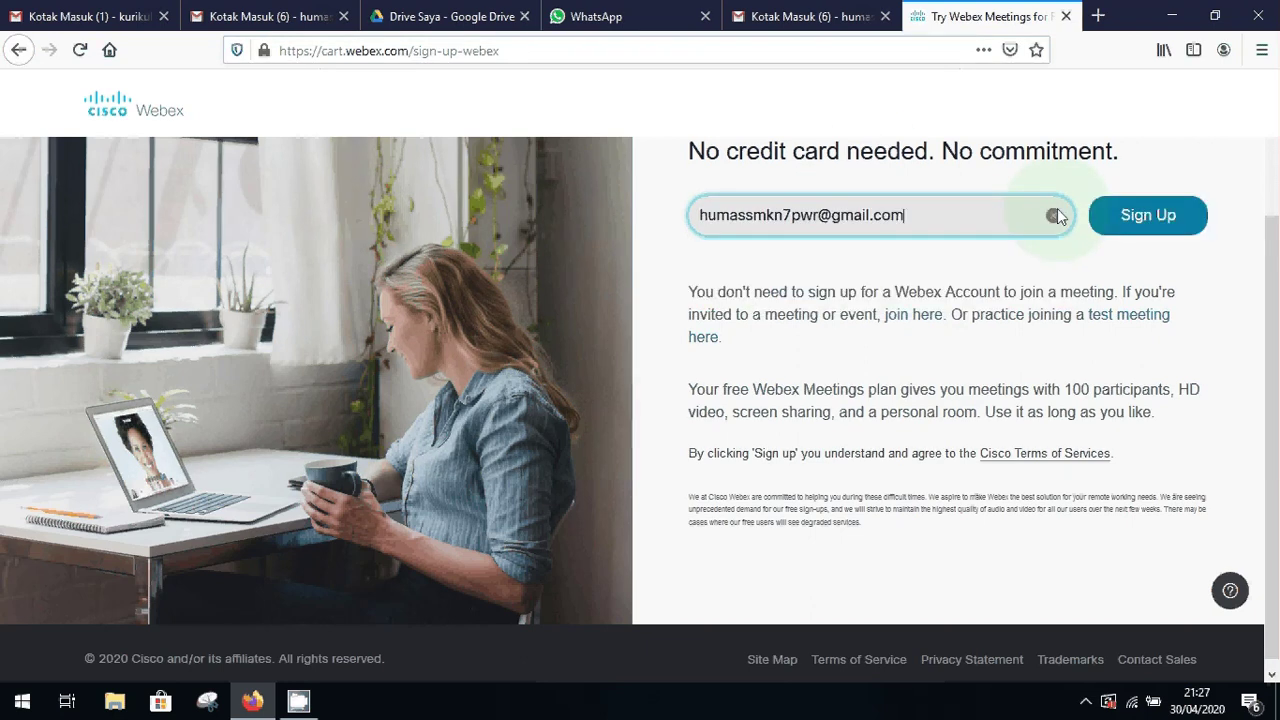
key("Return")
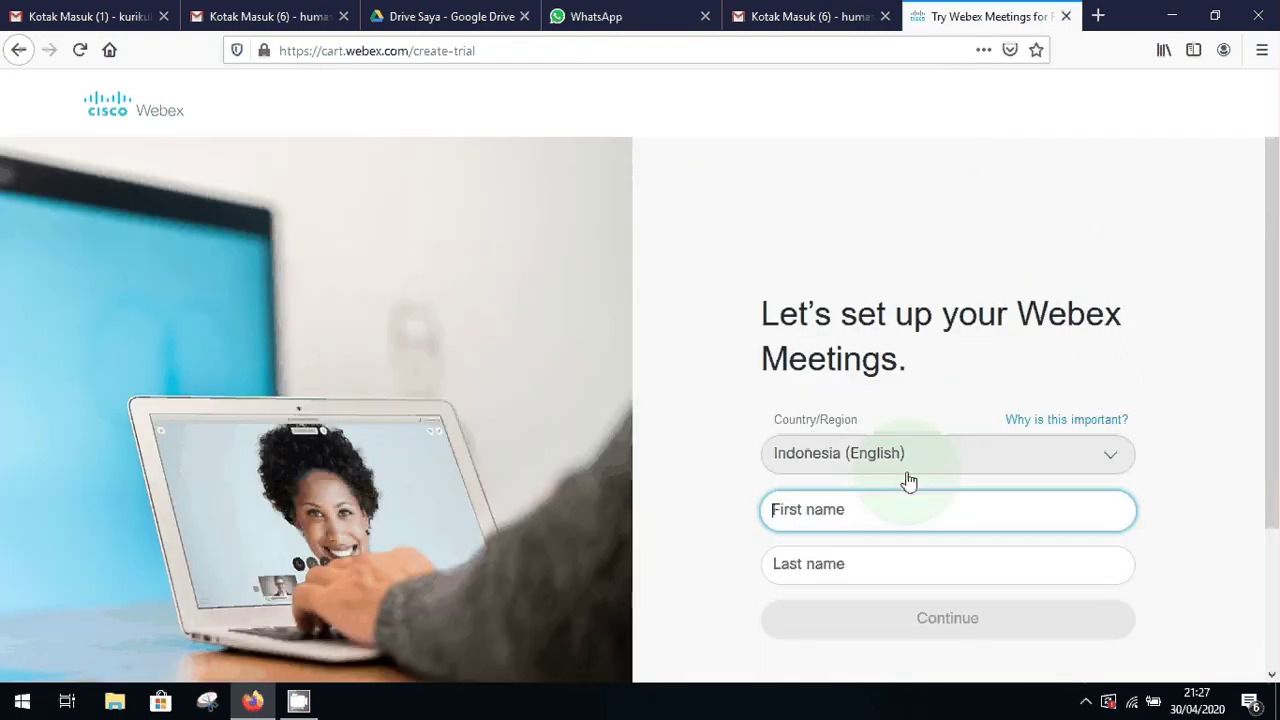
Enter the user's first and last name in the setup form and continue to create the account
scroll(908, 482, "down", 1)
scroll(874, 487, "down", 2)
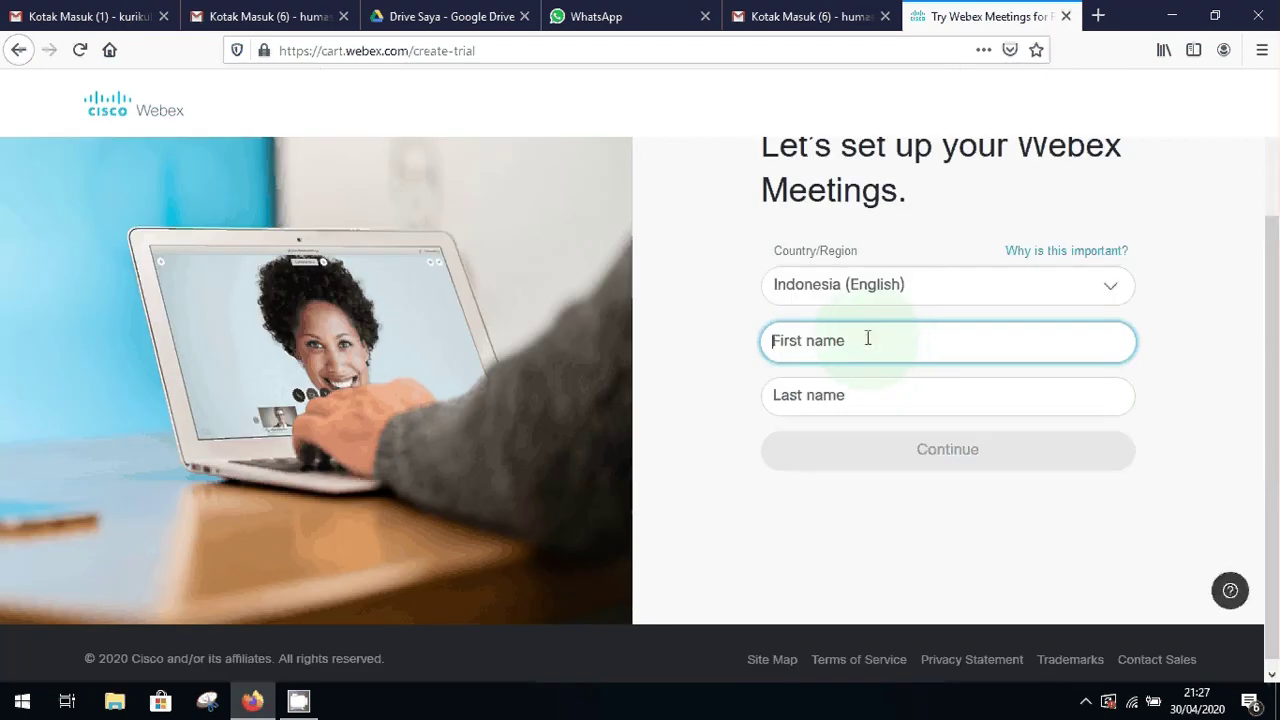
type("dono")
key("BackSpace")
key("BackSpace")
key("BackSpace")
key("BackSpace")
left_click(840, 393)
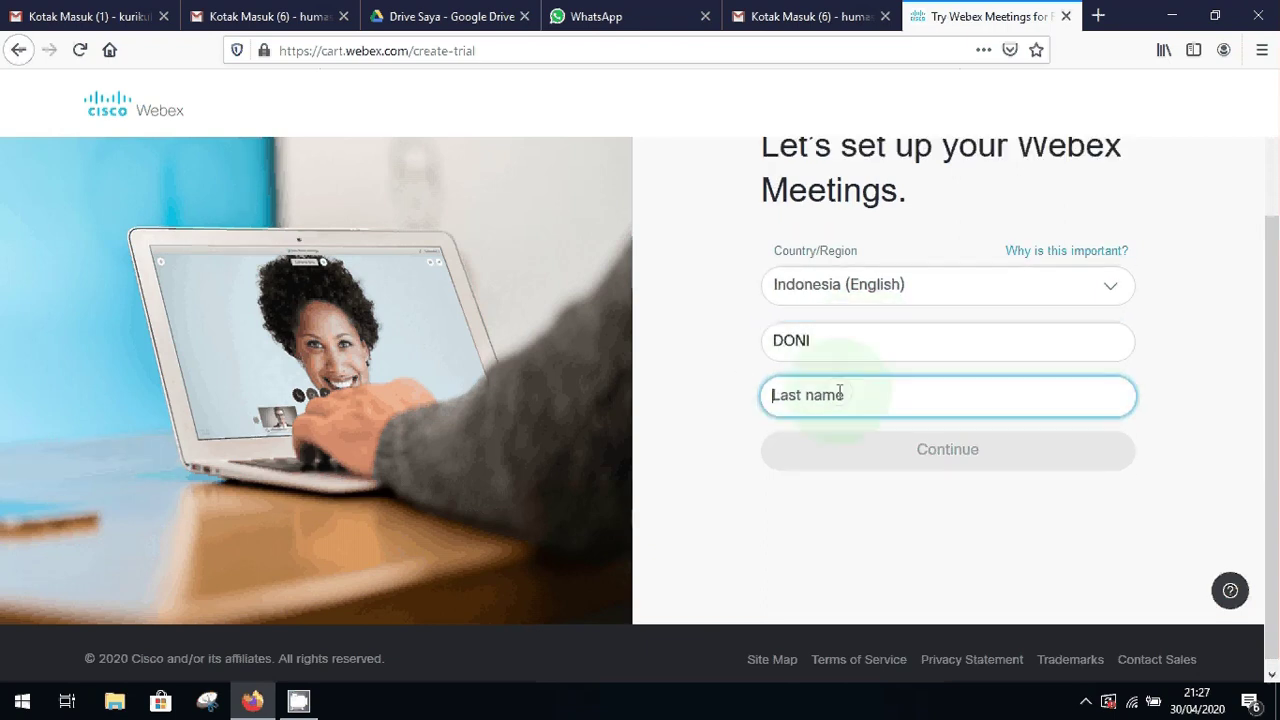
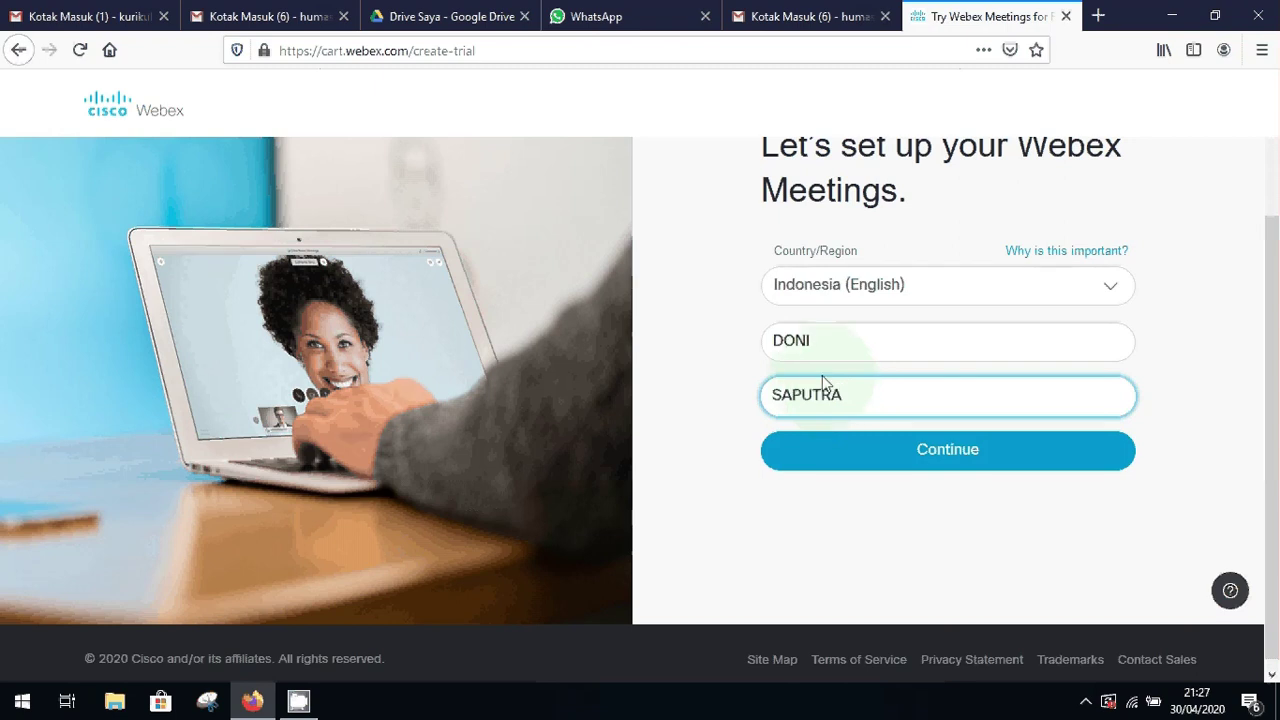
left_click(967, 458)
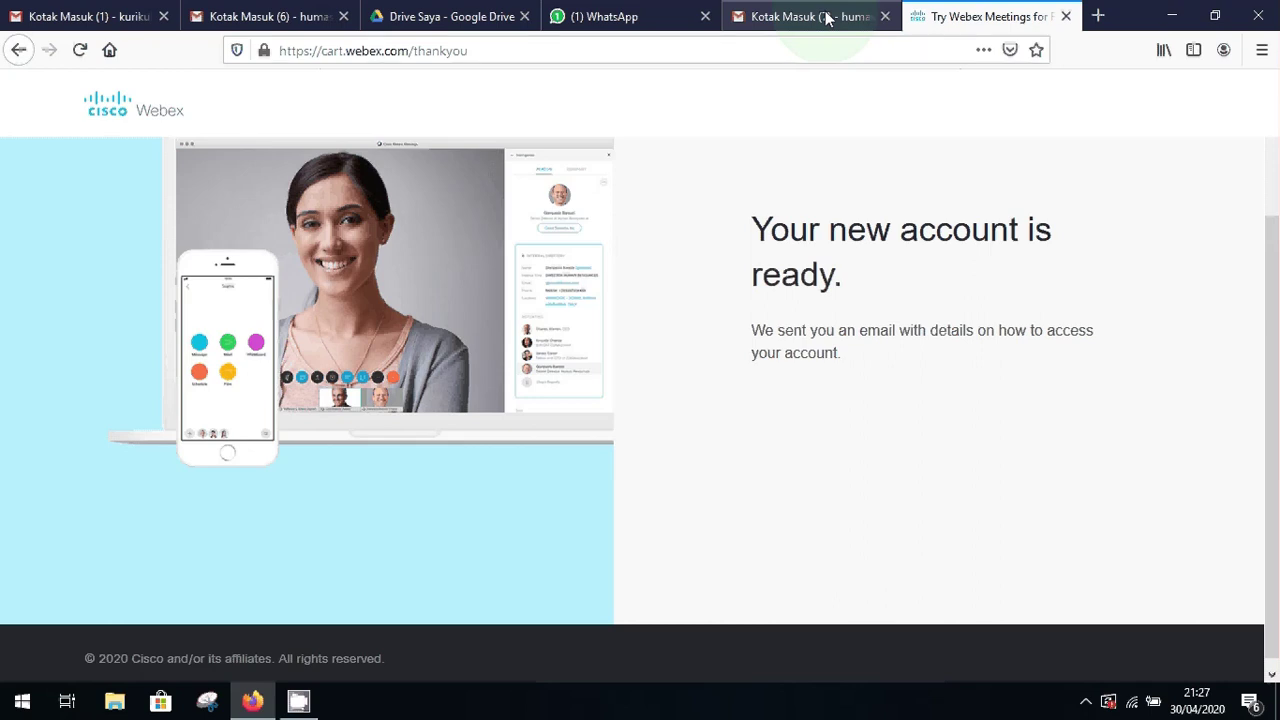
Open the Cisco Webex account email in Gmail and follow its Create Password link
left_click(826, 18)
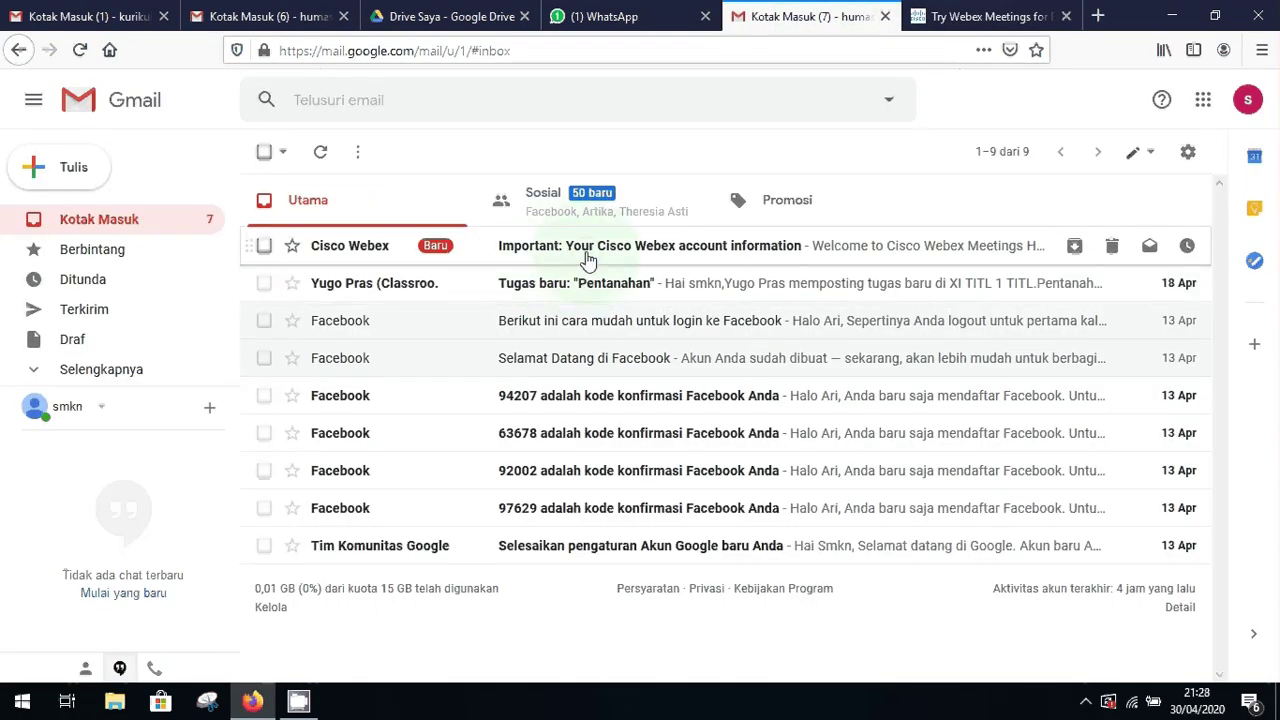
left_click(588, 259)
scroll(720, 395, "down", 2)
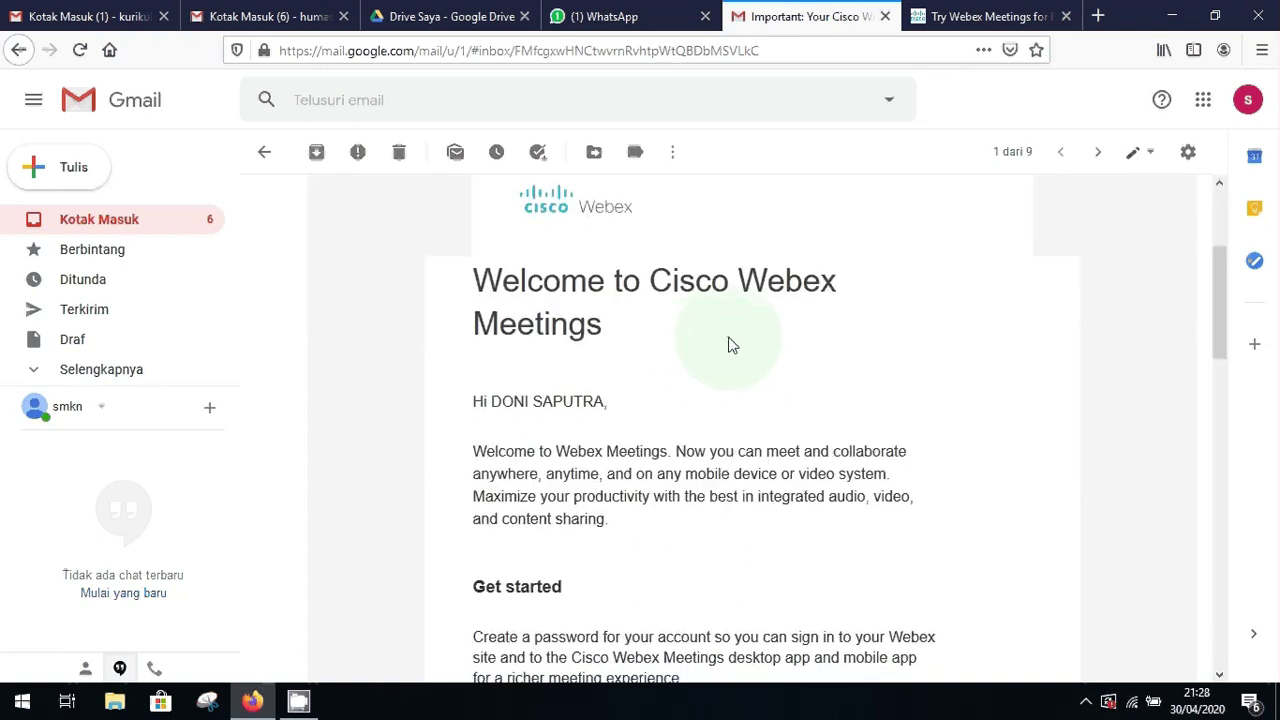
scroll(735, 348, "down", 3)
scroll(737, 352, "down", 1)
scroll(690, 372, "up", 4)
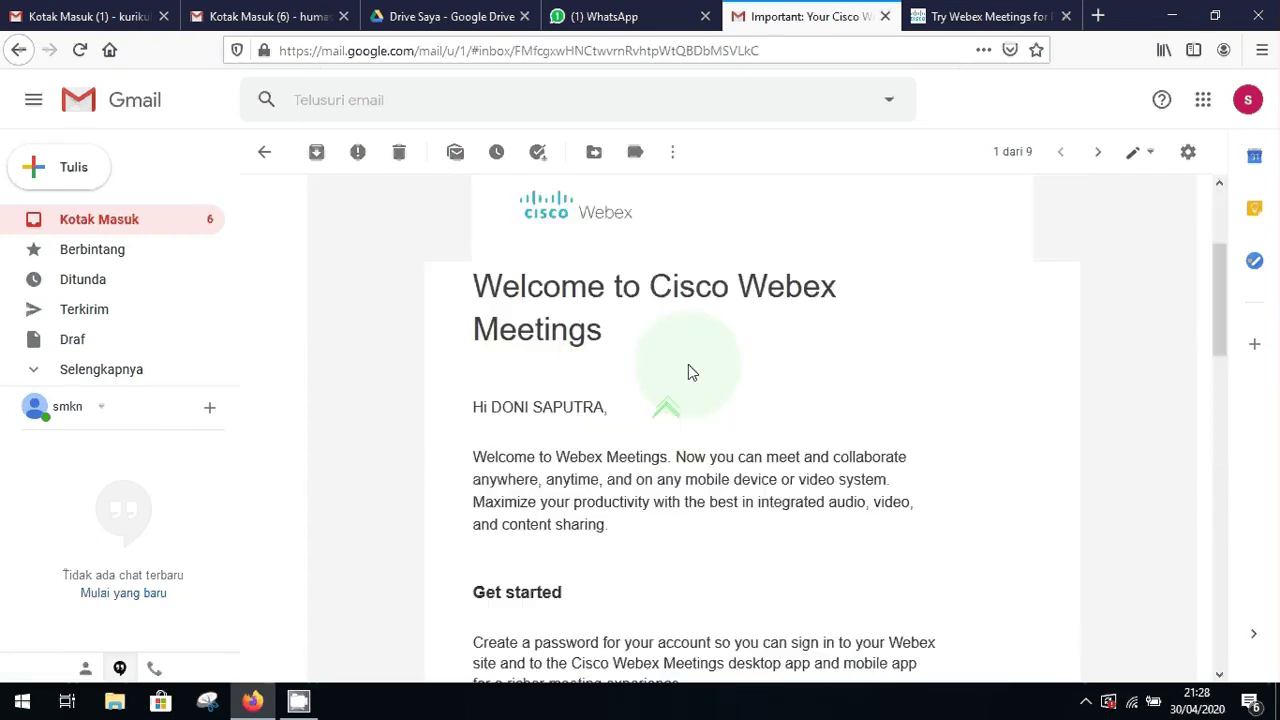
scroll(689, 369, "down", 5)
left_click(634, 330)
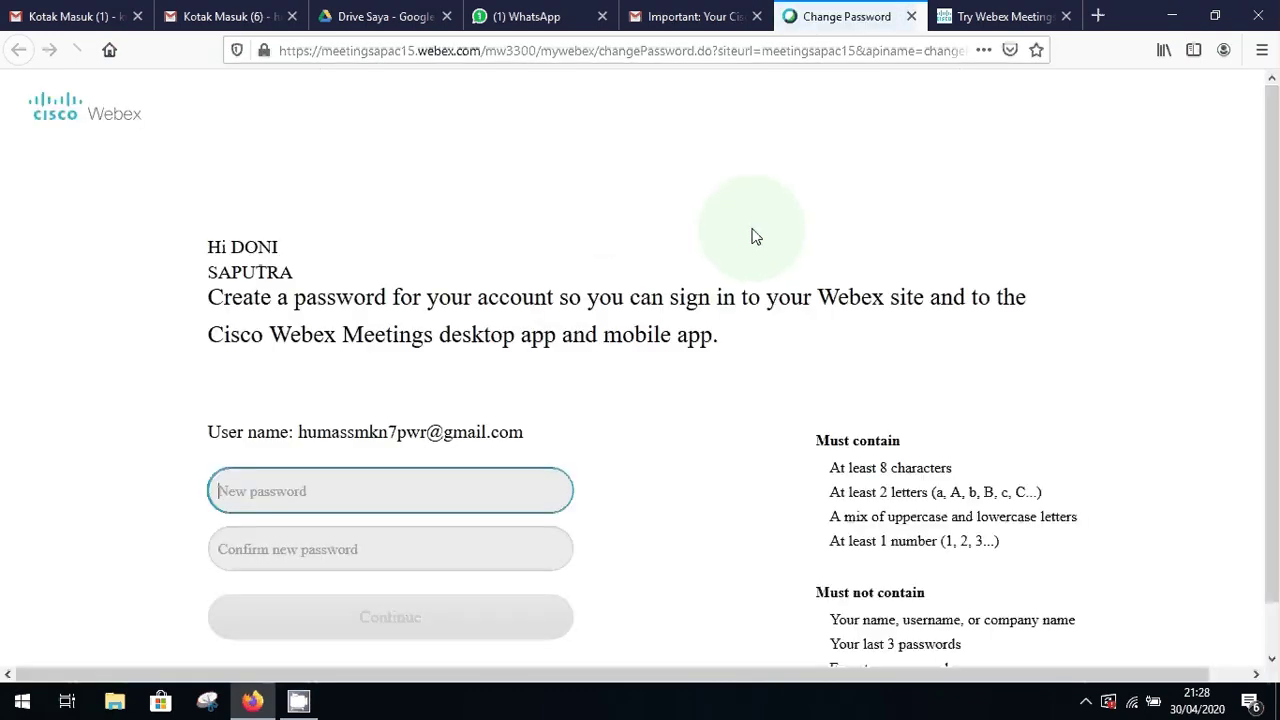
scroll(330, 418, "down", 1)
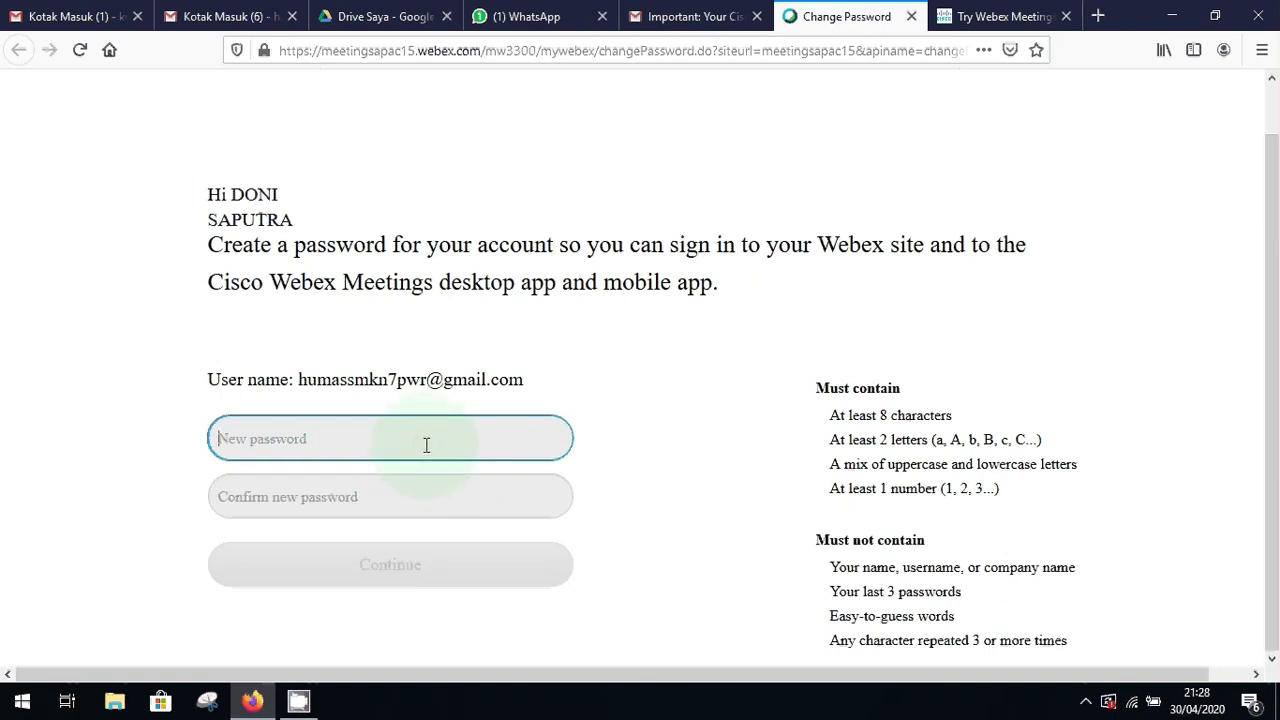
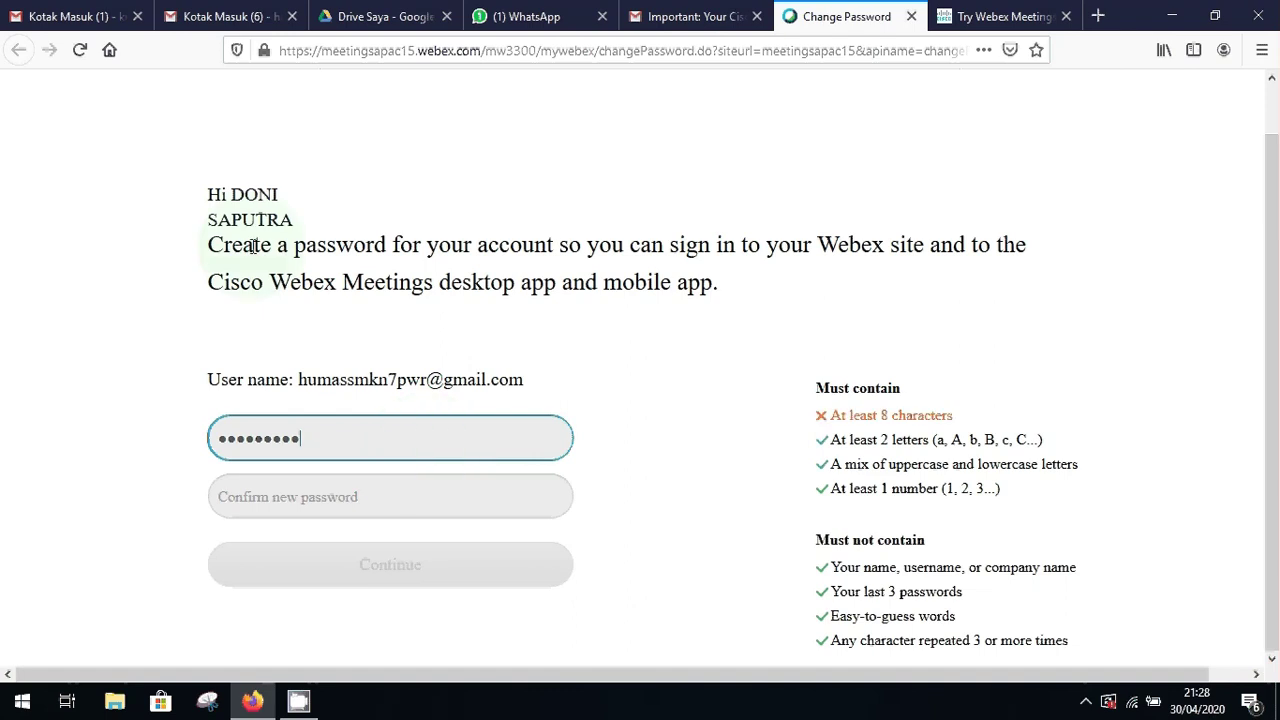
left_click(349, 503)
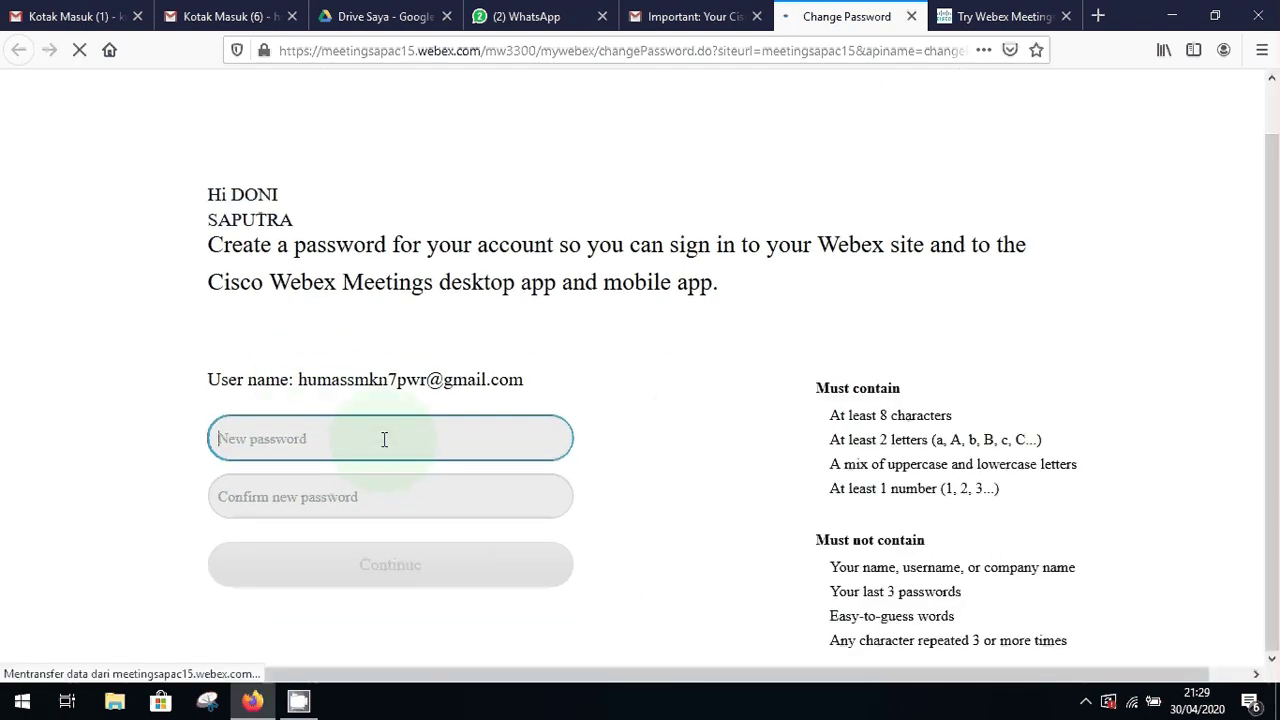
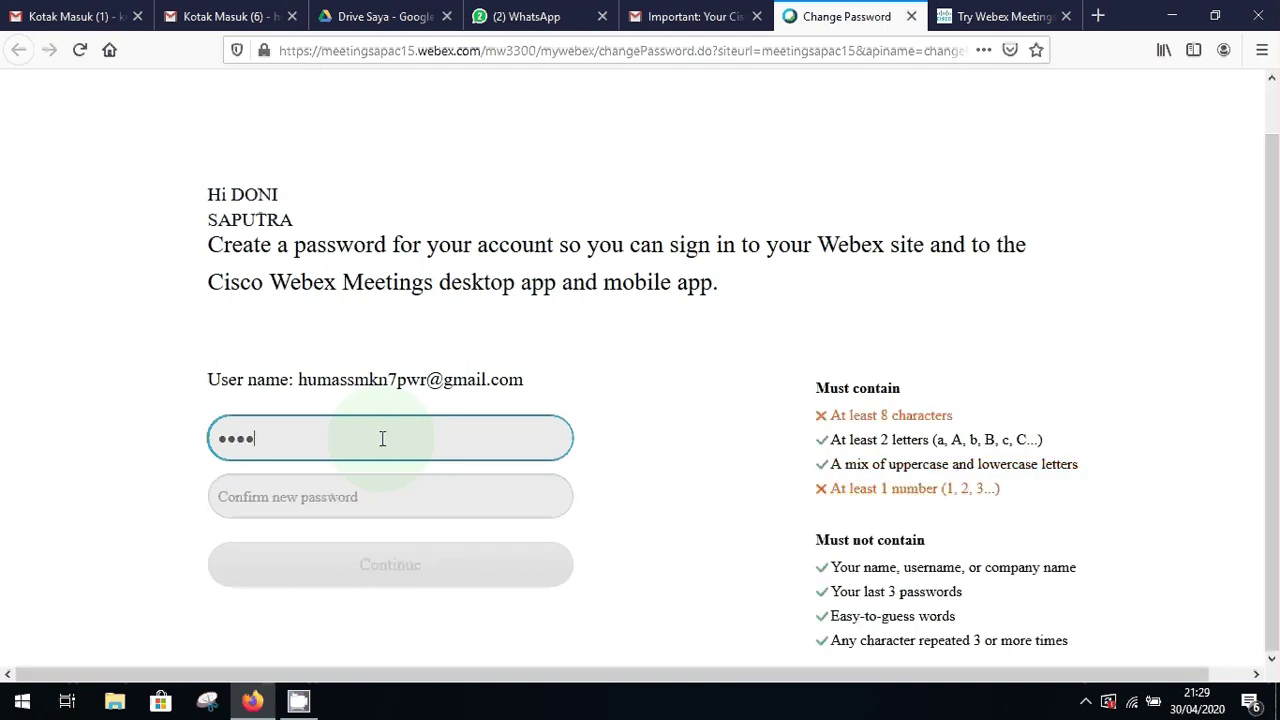
Enter and confirm the new account password, continue, and let Firefox save it
left_click(362, 499)
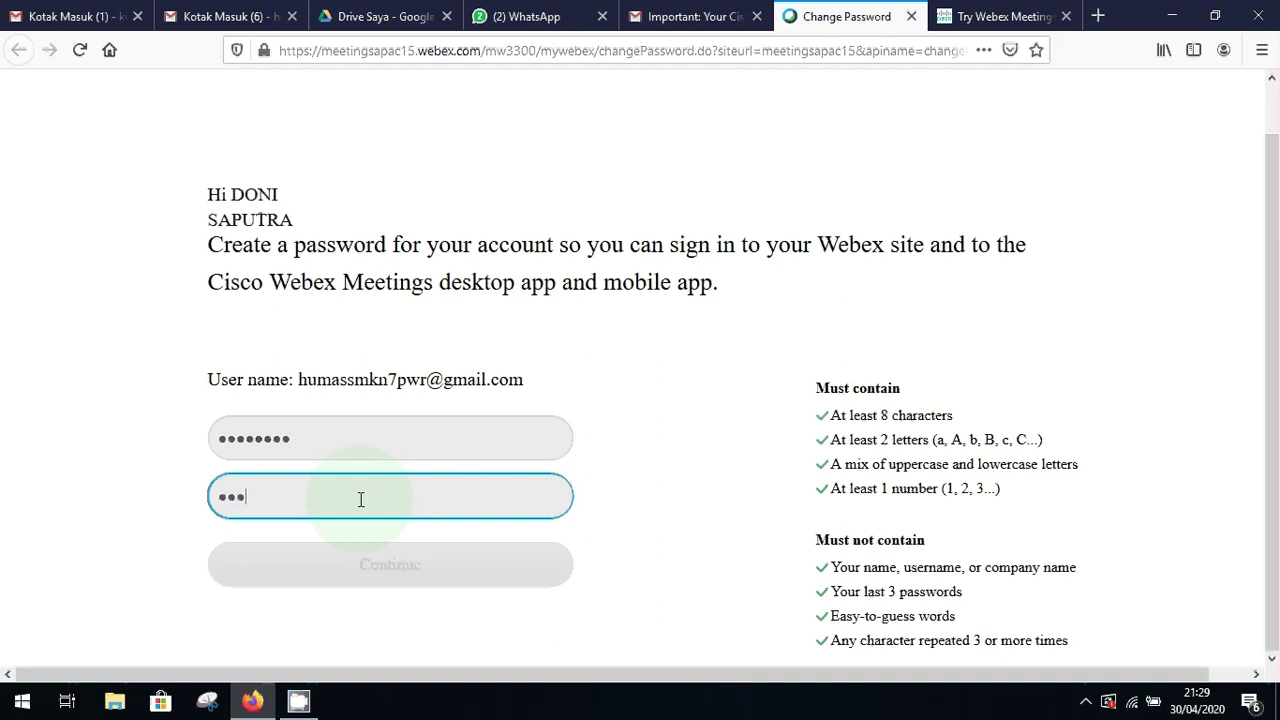
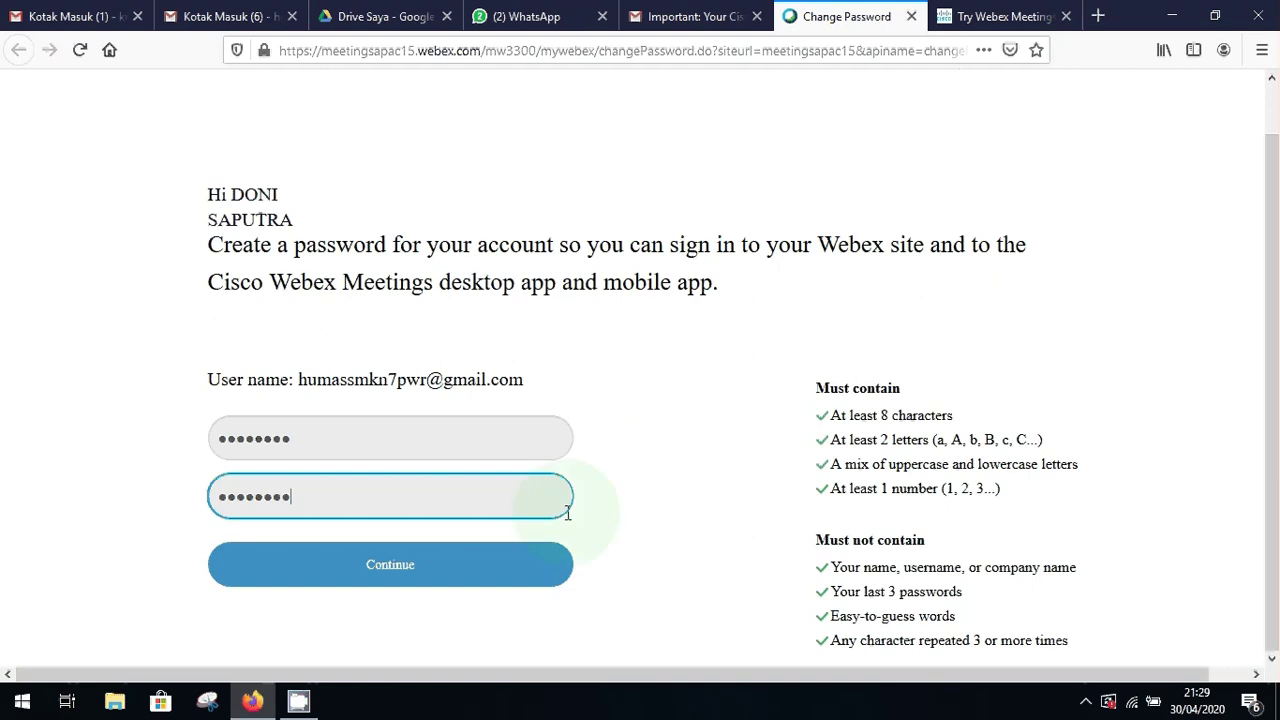
left_click(440, 571)
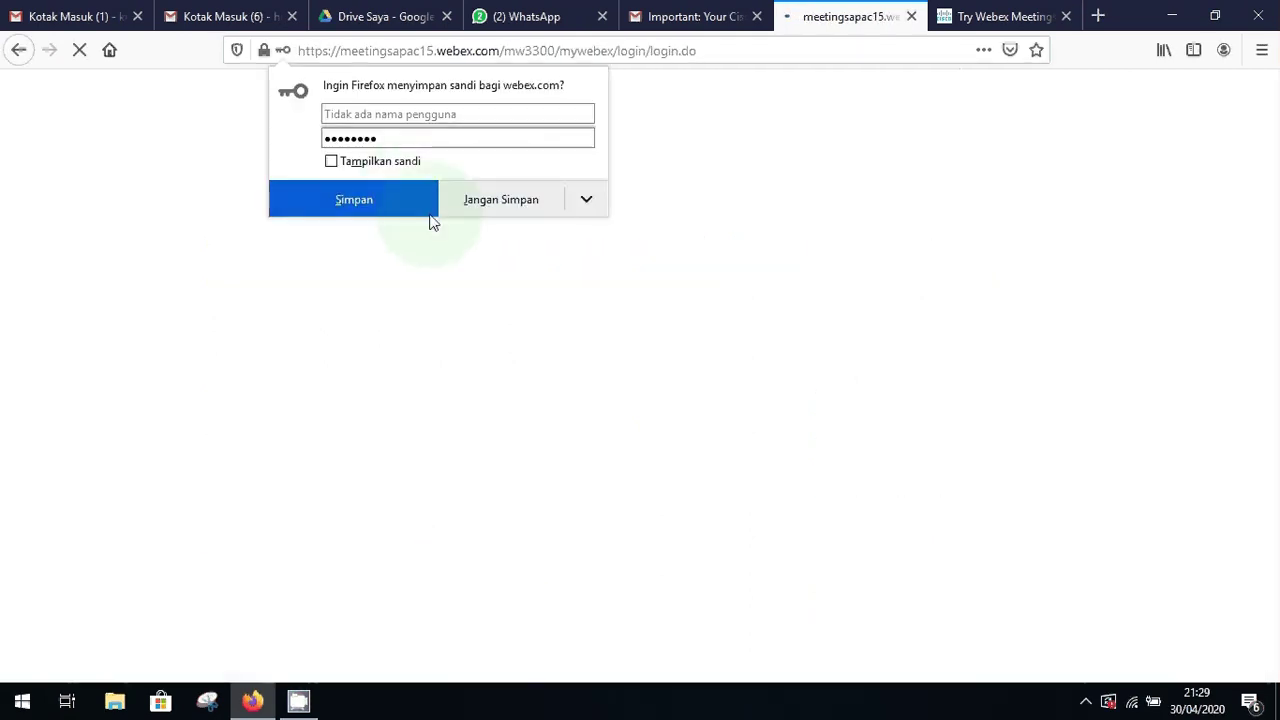
left_click(366, 199)
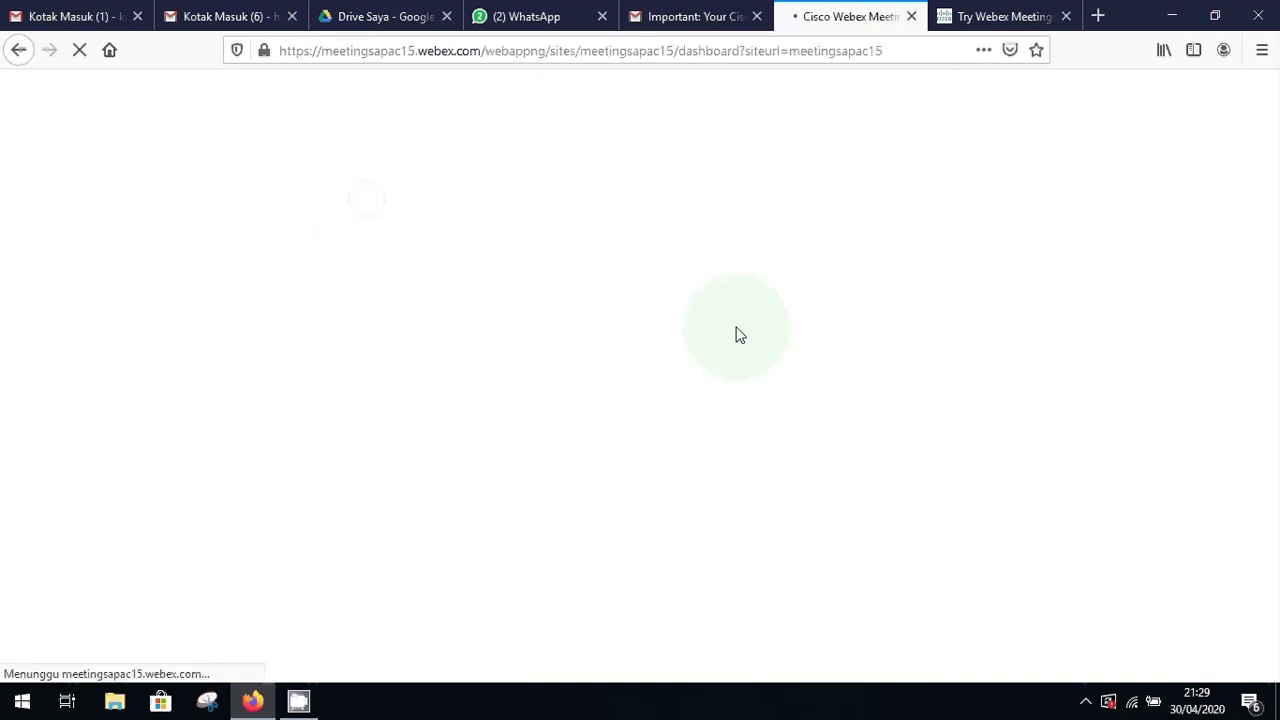
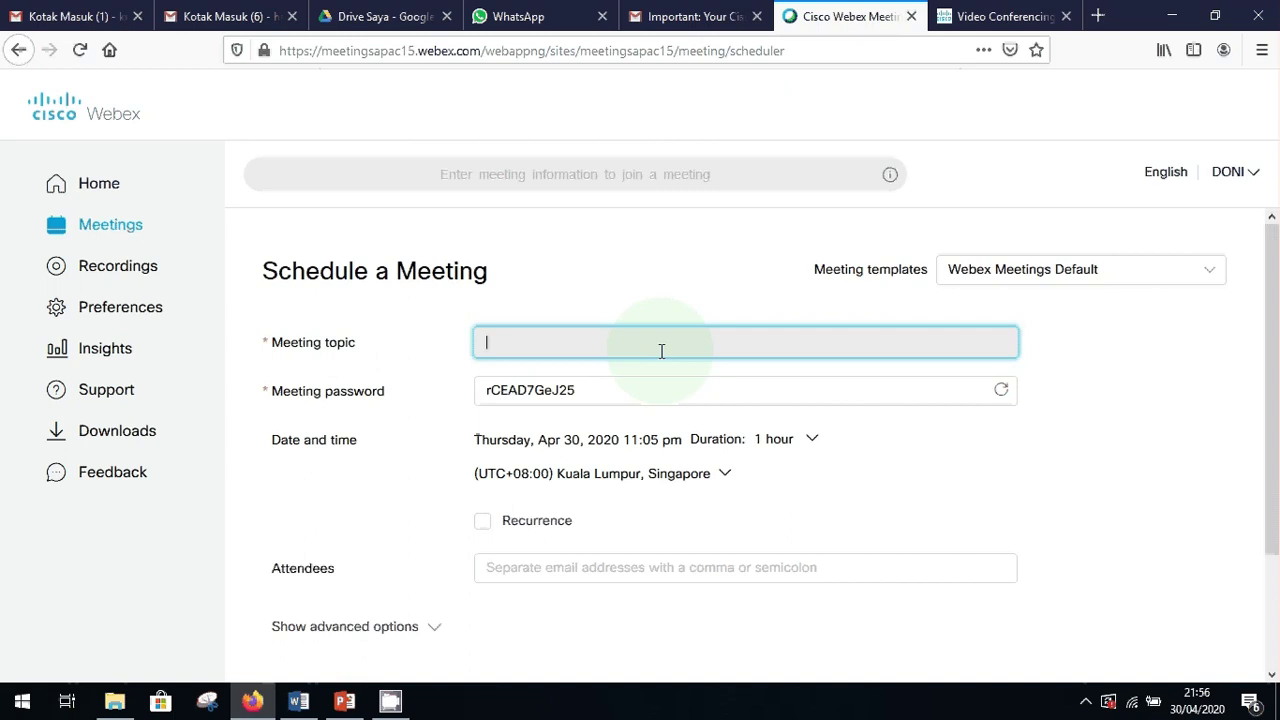
Enter the topic RAPAT KOPRASI and replace the generated password with a six-digit numeric password
type("RAPAT KOPRASI")
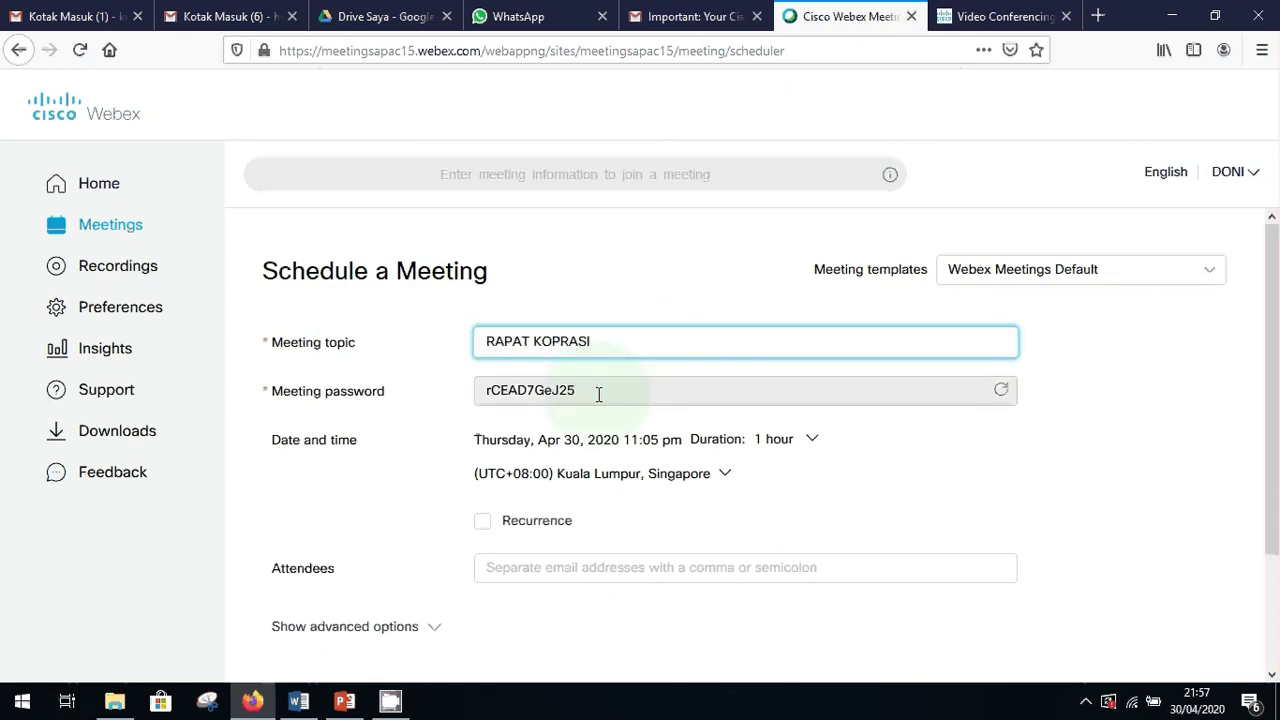
left_click(597, 391)
left_click_drag(623, 388, 422, 388)
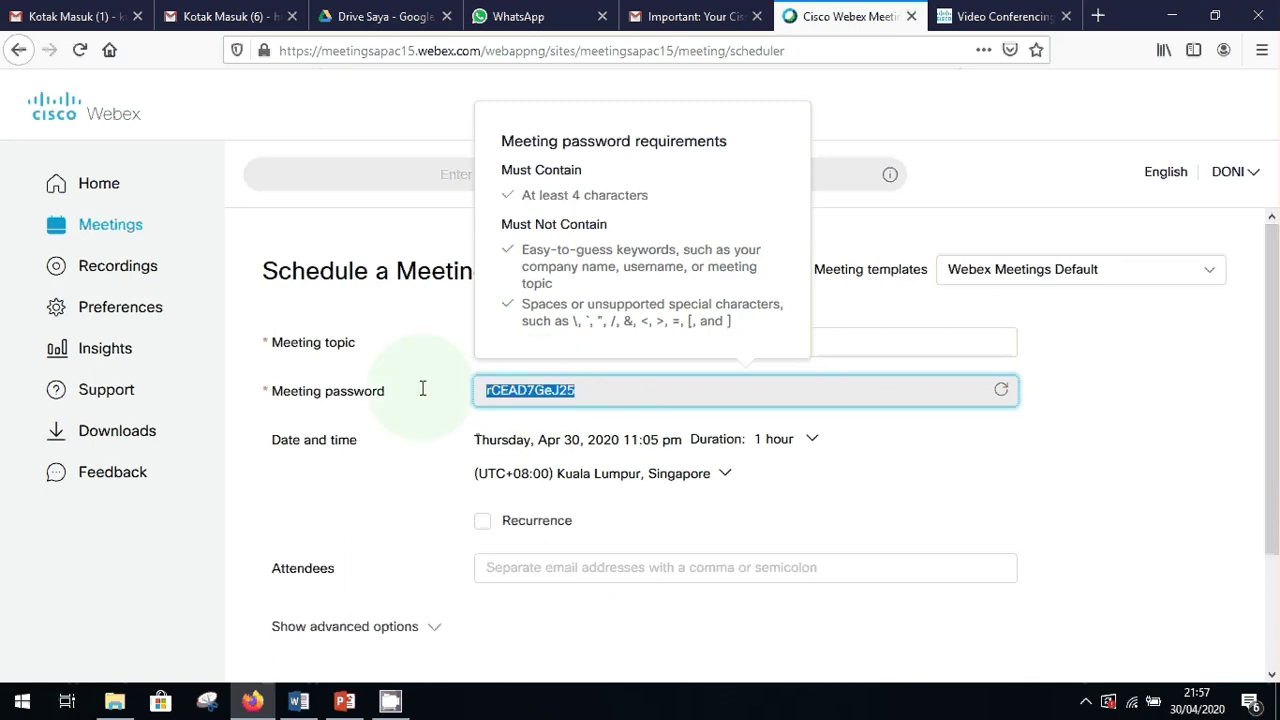
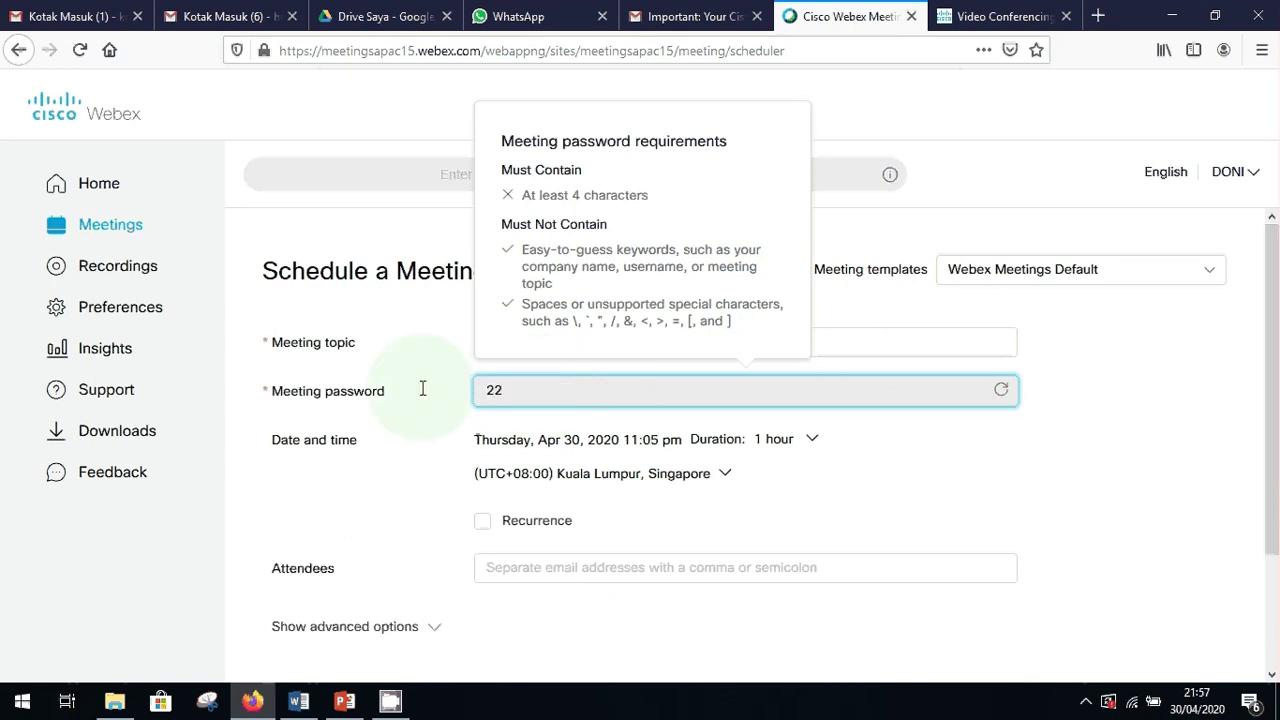
left_click(865, 483)
left_click(686, 566)
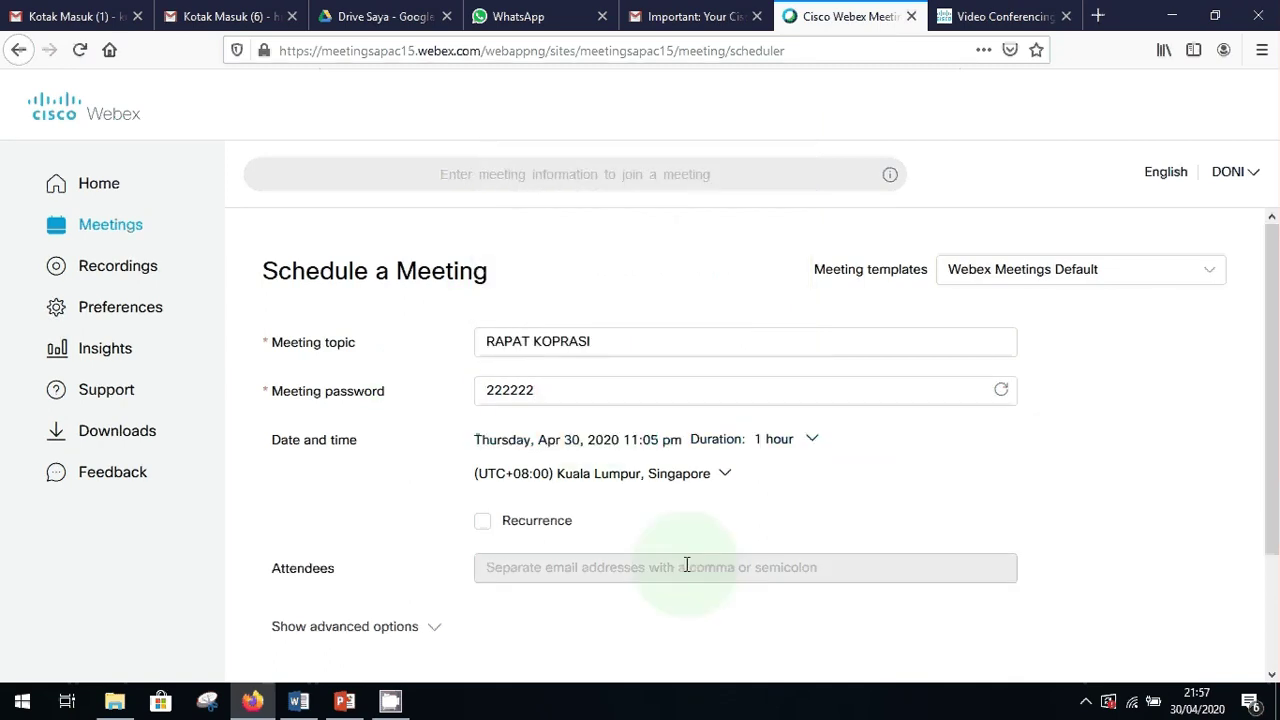
Set the meeting start time to 10:15 pm on Apr 30, 2020
left_click(811, 441)
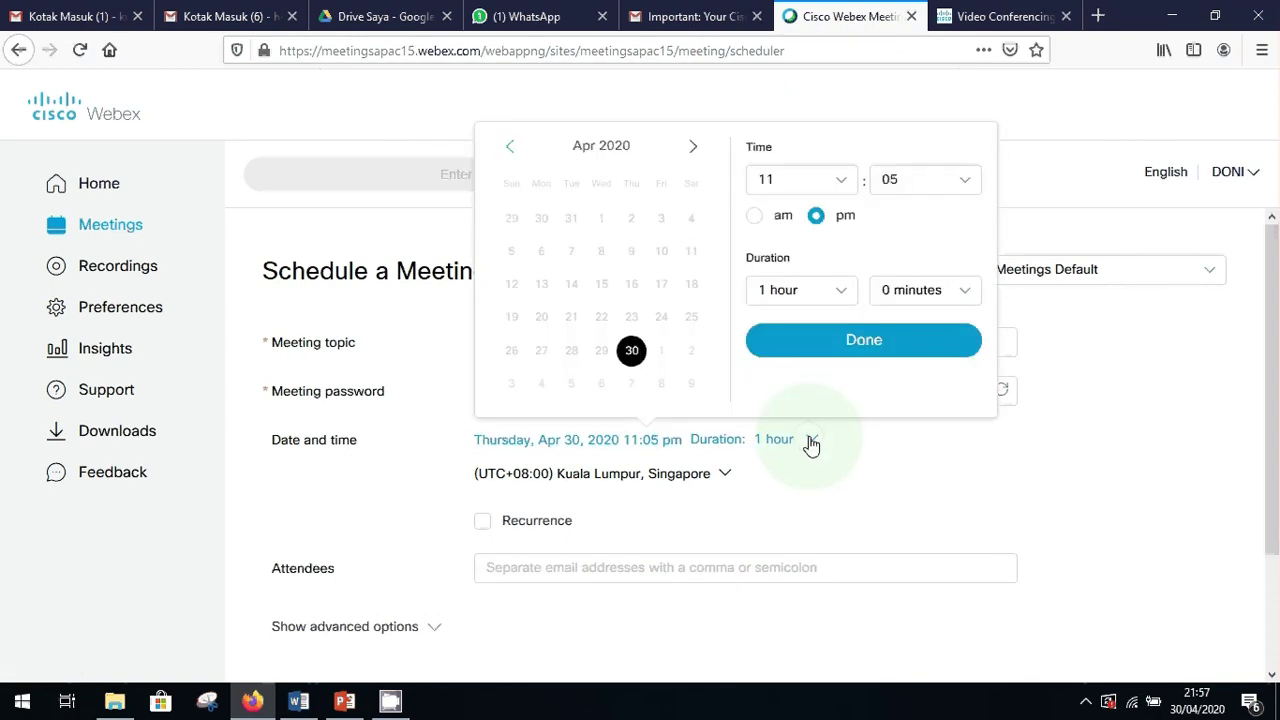
left_click(843, 183)
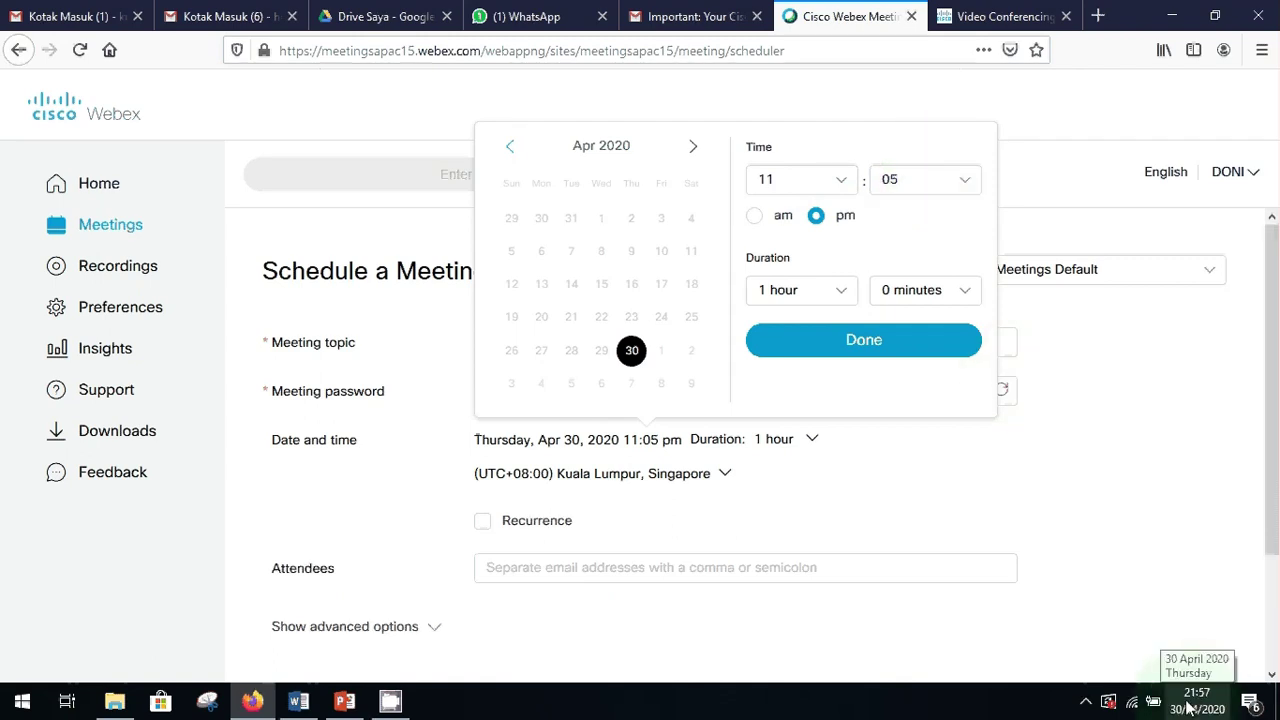
mouse_move(1205, 703)
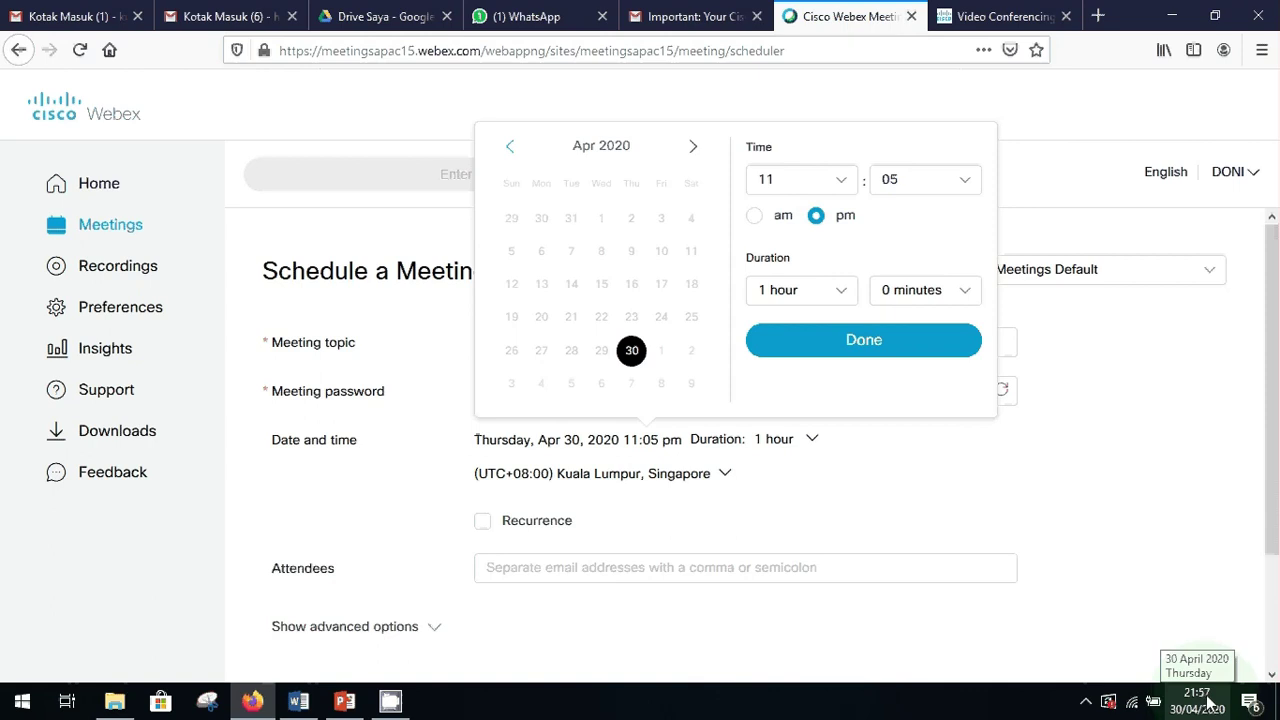
left_click(842, 184)
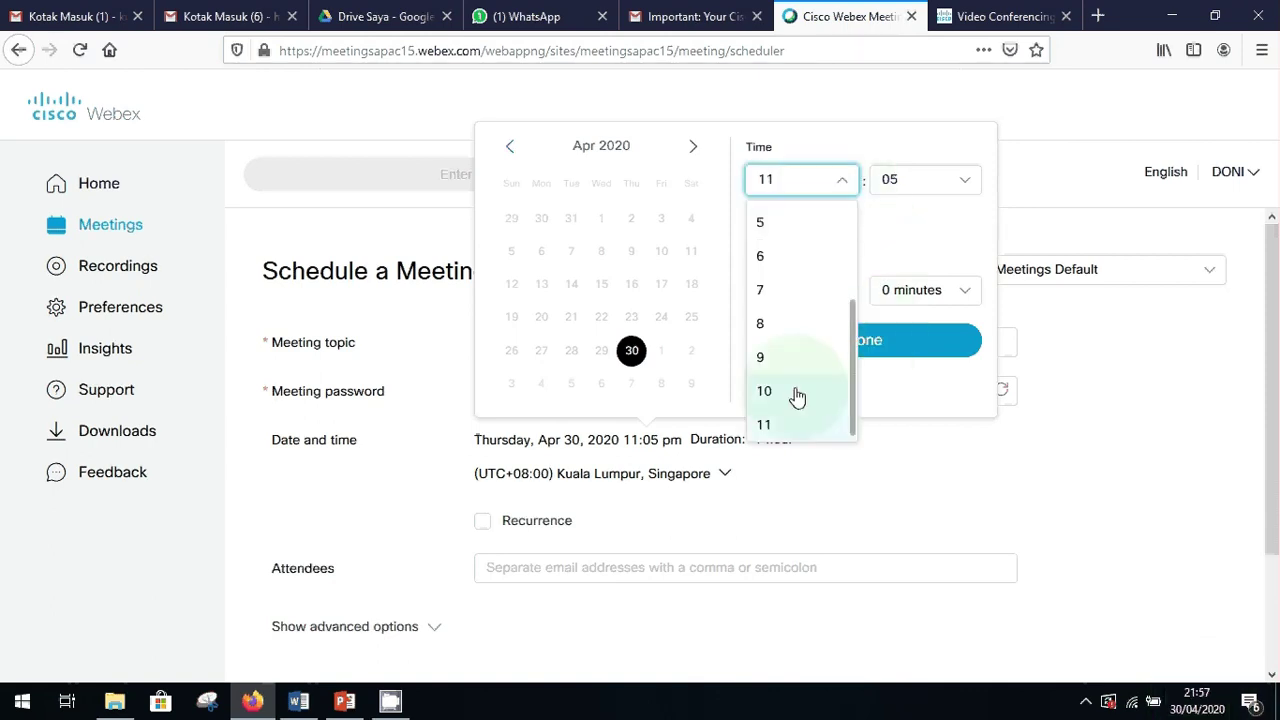
left_click(795, 393)
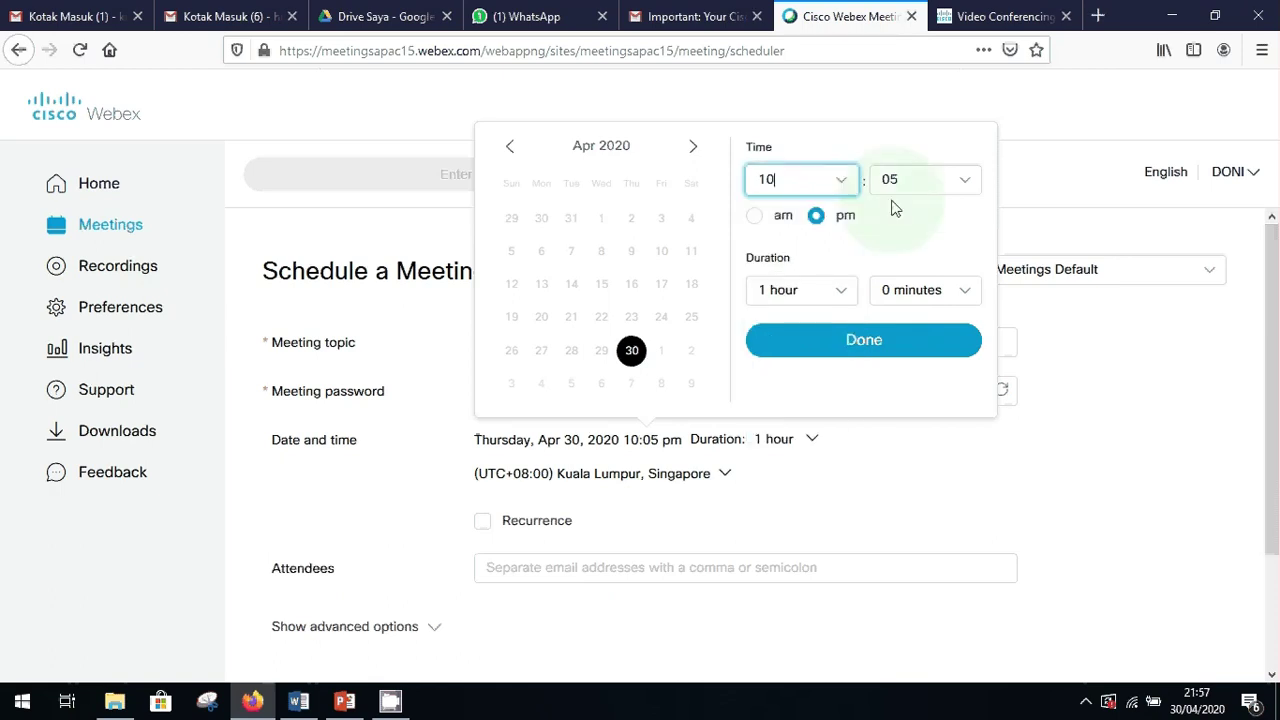
left_click(965, 185)
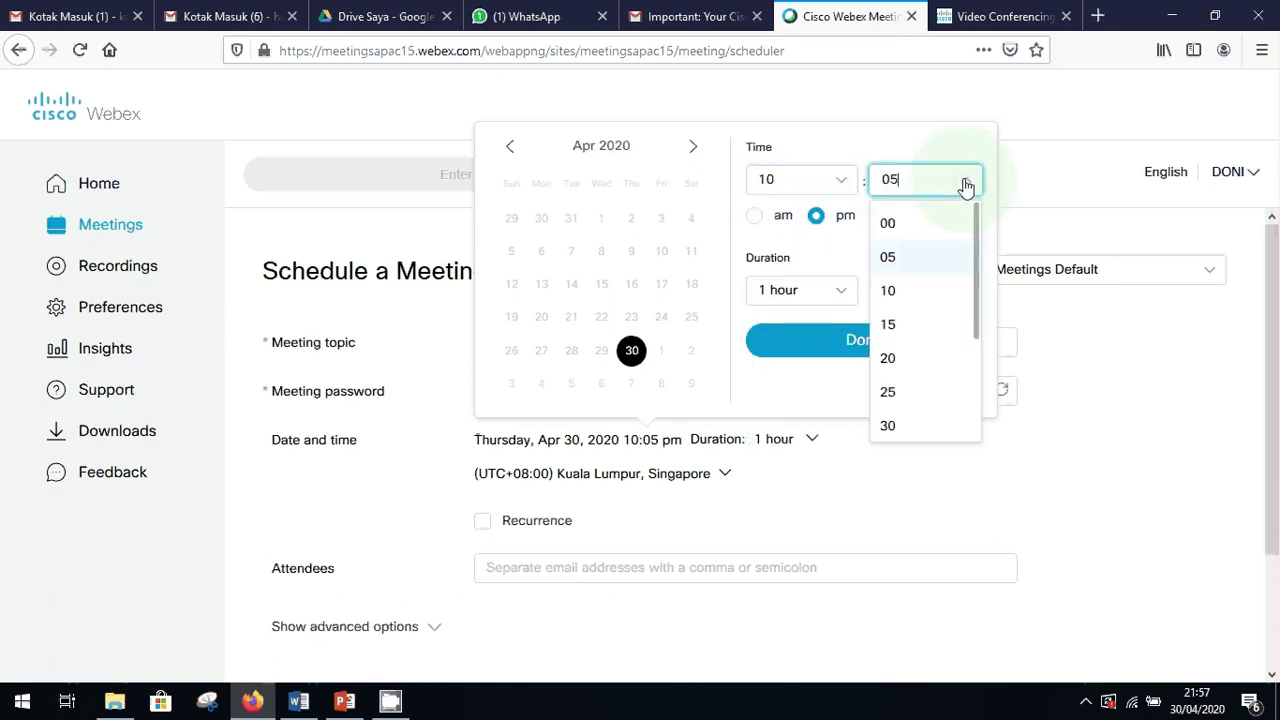
left_click(920, 338)
left_click(844, 218)
left_click(816, 228)
Set the meeting duration to 4 hours and apply the date and time
left_click(844, 298)
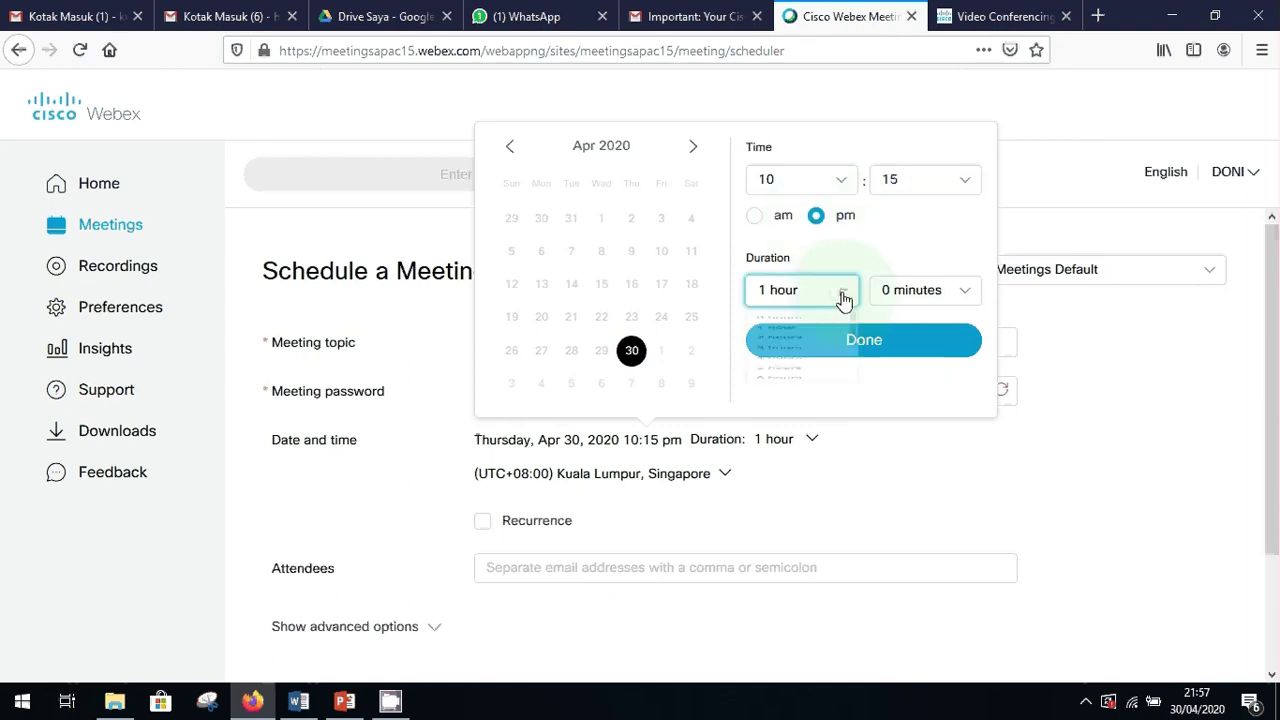
scroll(851, 397, "down", 2)
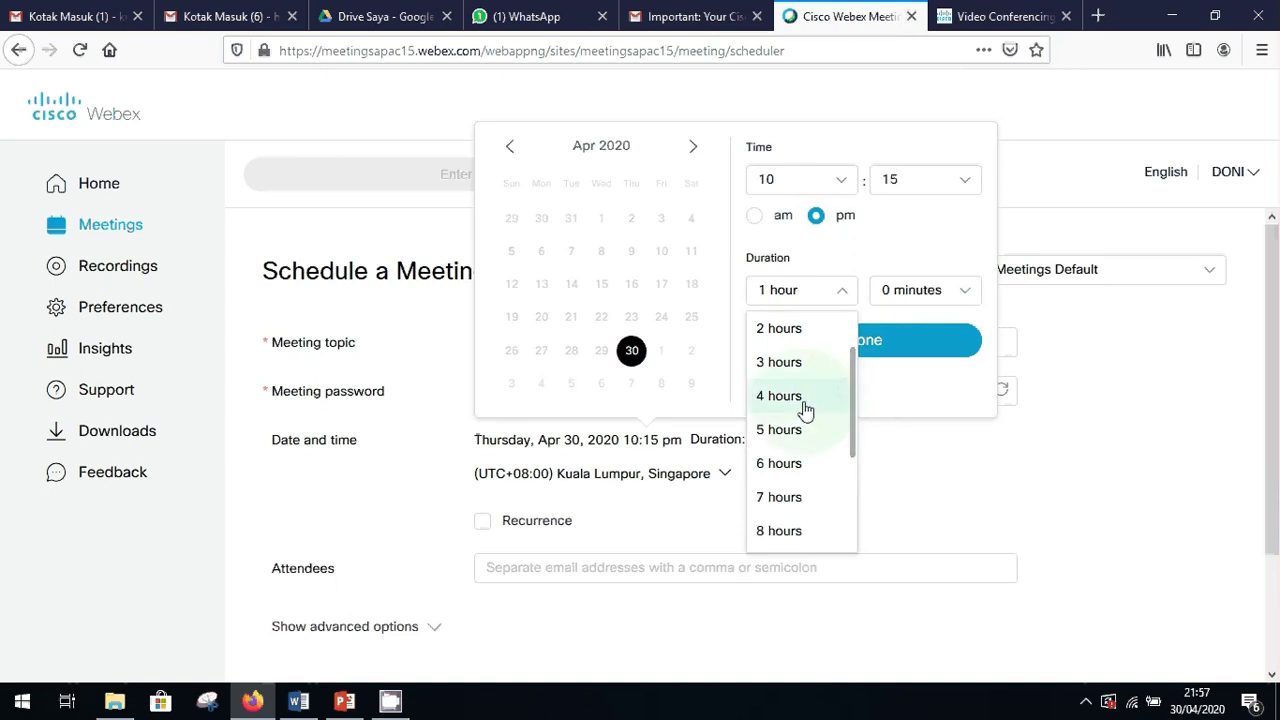
left_click(806, 410)
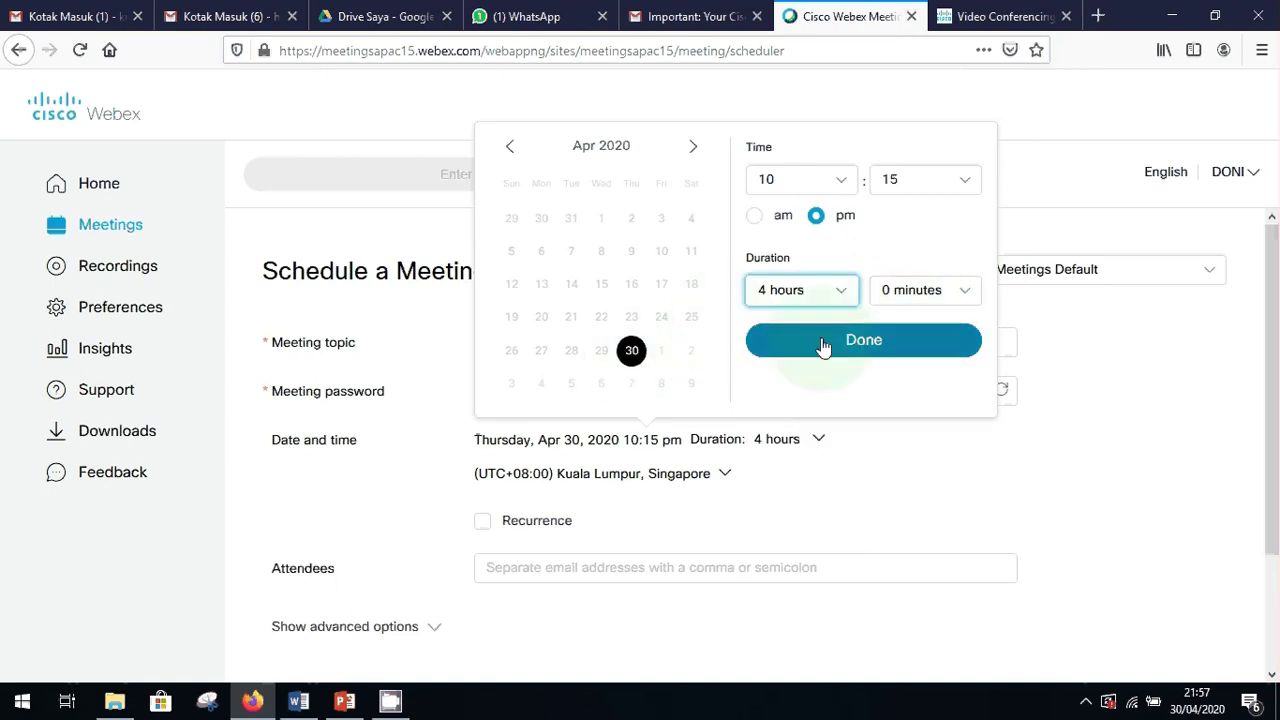
left_click(881, 345)
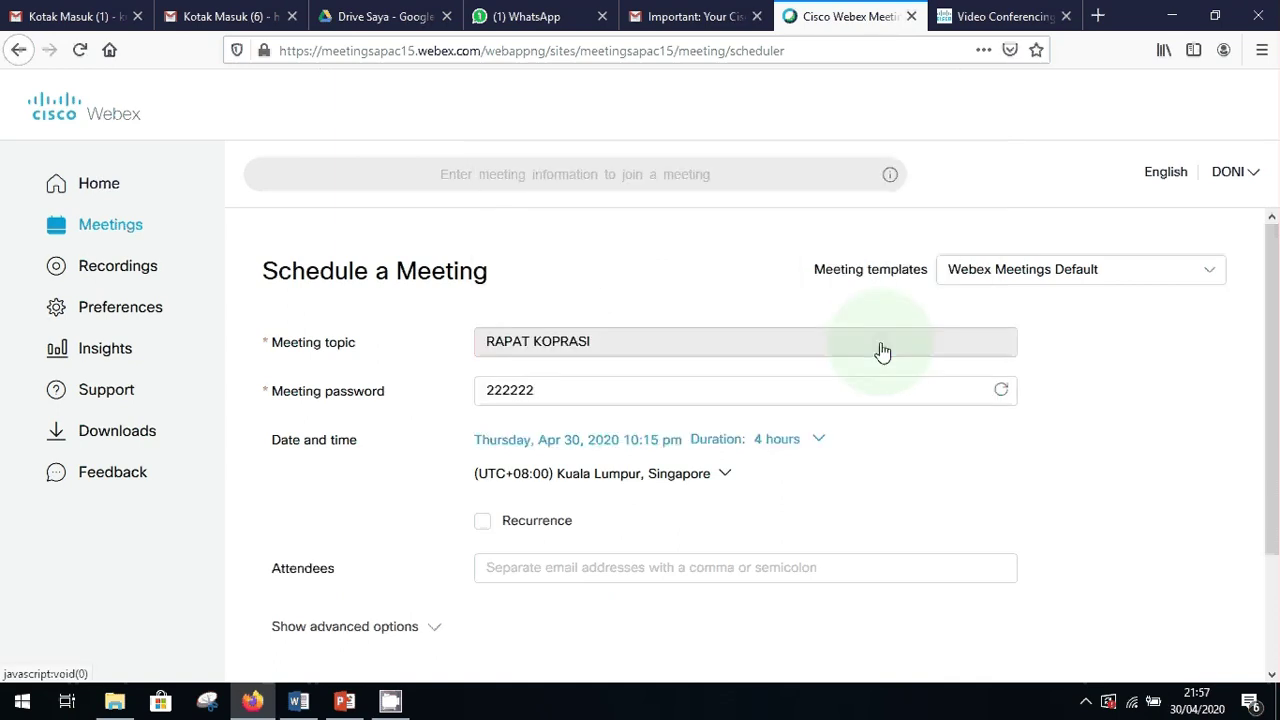
Choose the (UTC+07:00) Bangkok, Hanoi, Jakarta time zone, shifting the start to 9:15 pm
scroll(850, 390, "down", 3)
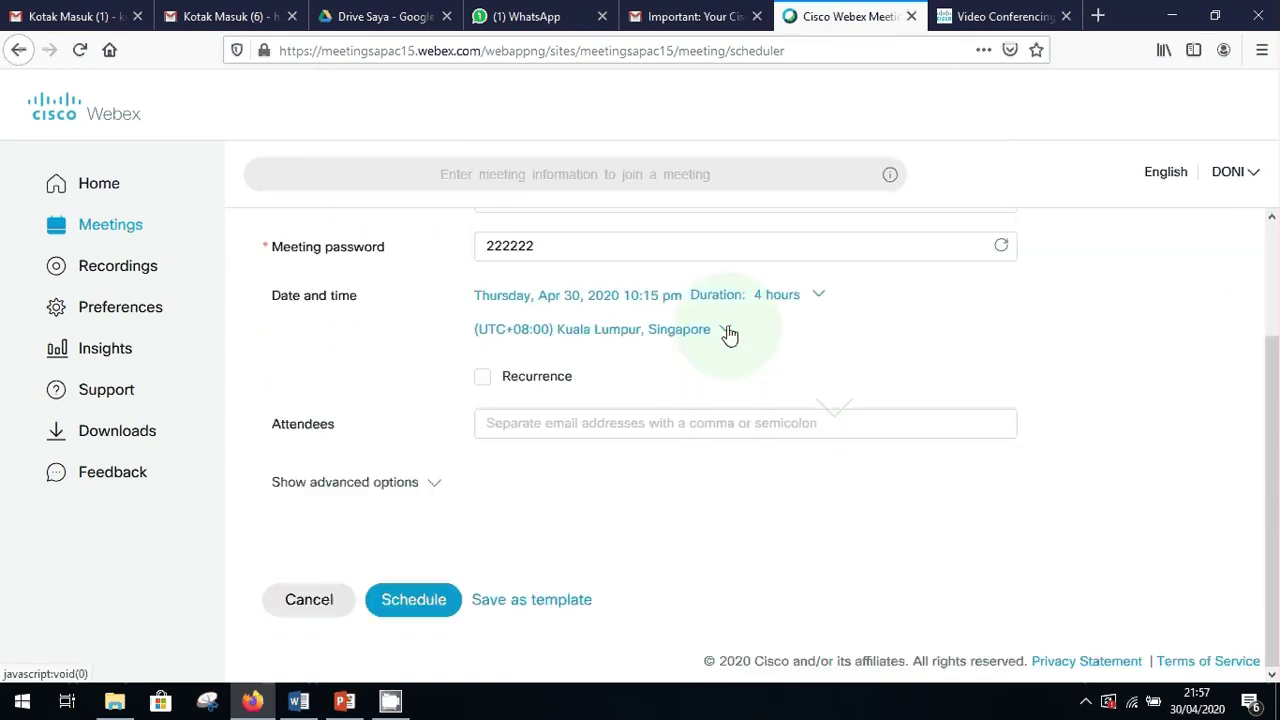
left_click(726, 331)
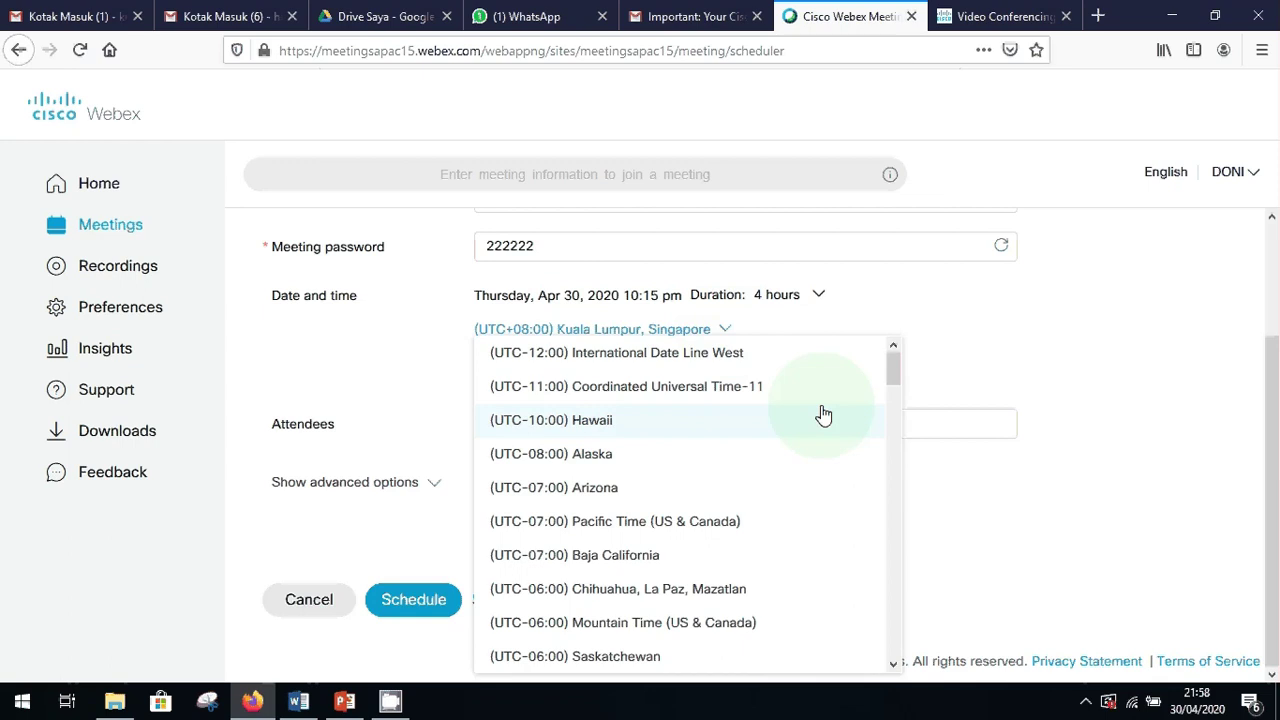
scroll(823, 415, "down", 3)
scroll(840, 420, "down", 2)
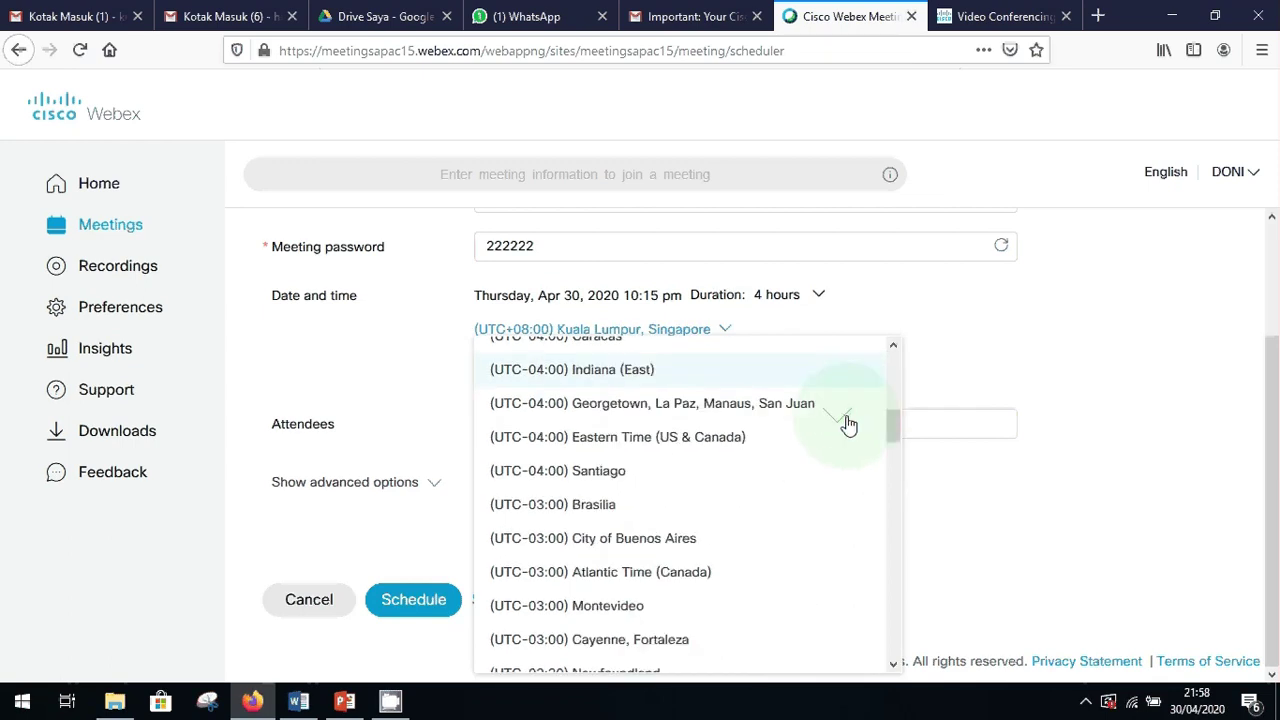
scroll(848, 425, "down", 5)
scroll(795, 486, "down", 4)
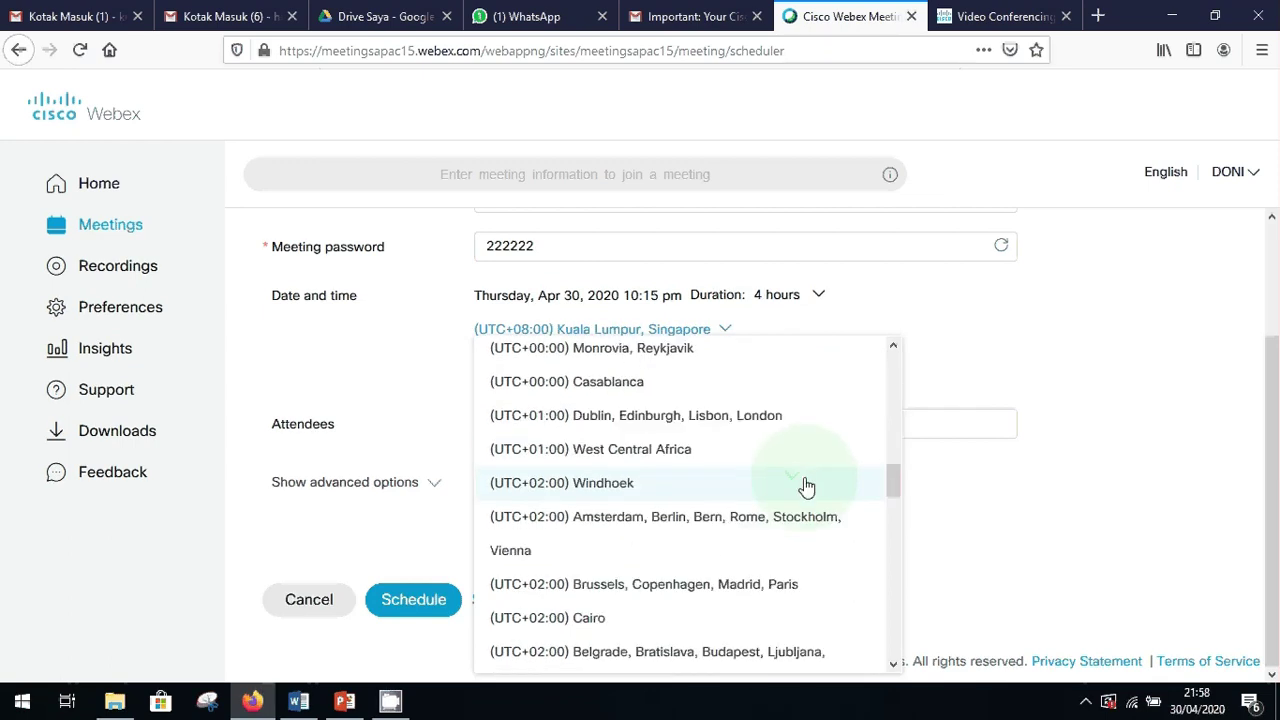
scroll(803, 487, "down", 3)
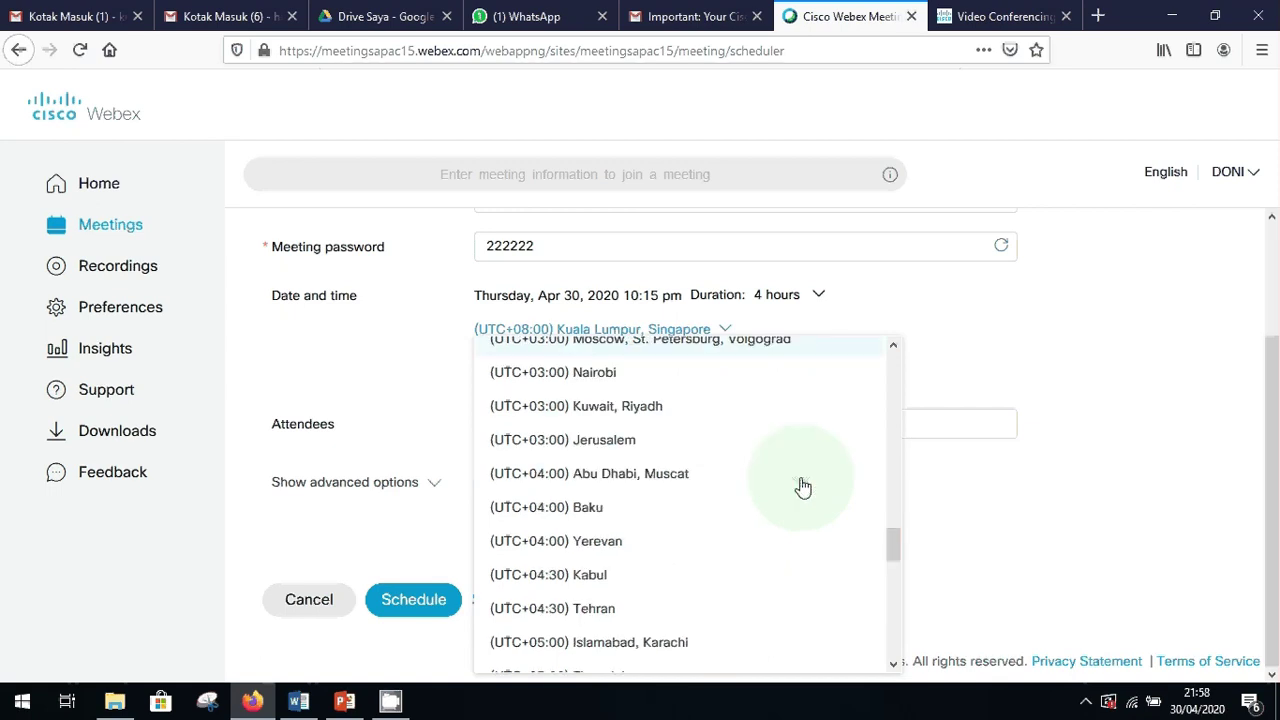
scroll(803, 487, "down", 6)
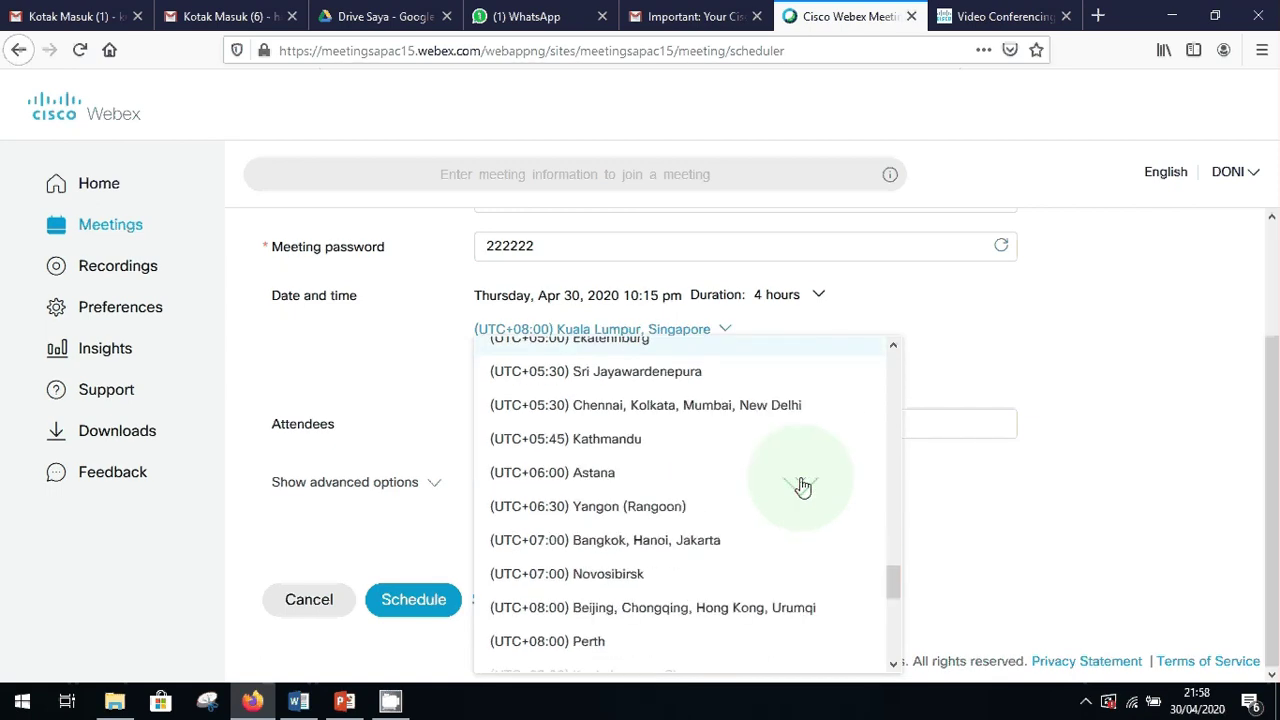
left_click(684, 515)
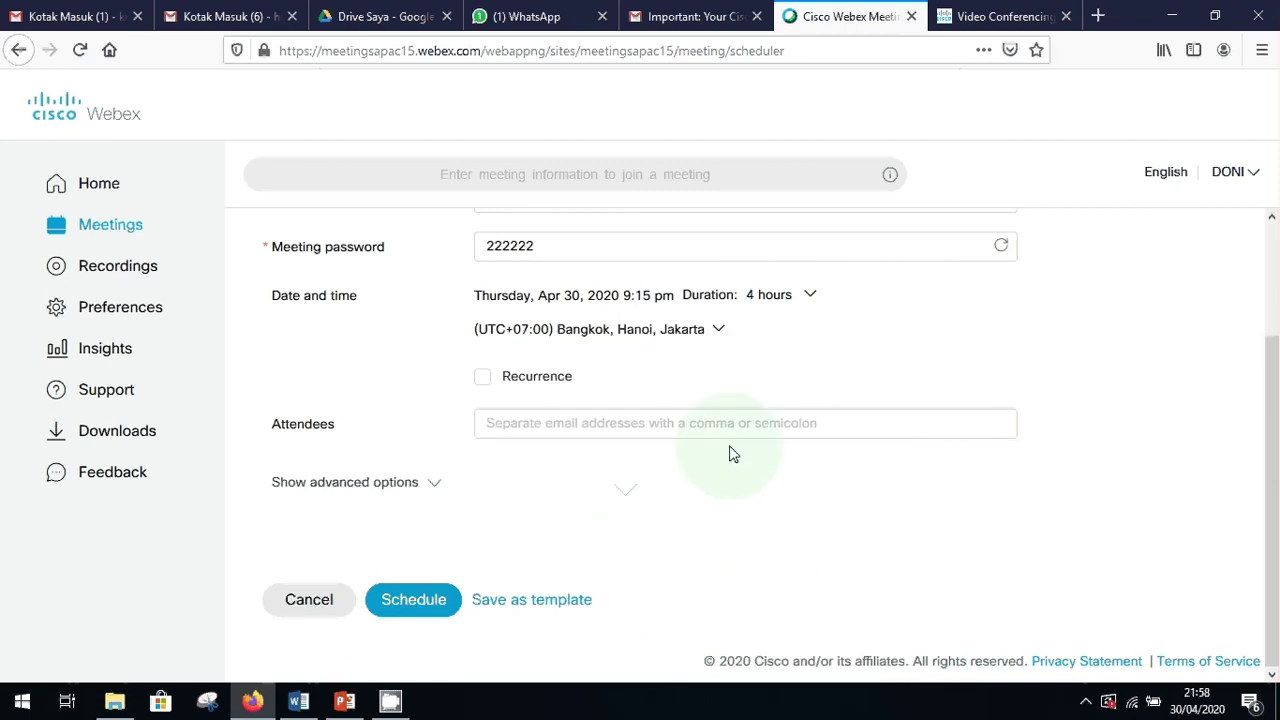
scroll(928, 337, "up", 2)
scroll(900, 350, "down", 2)
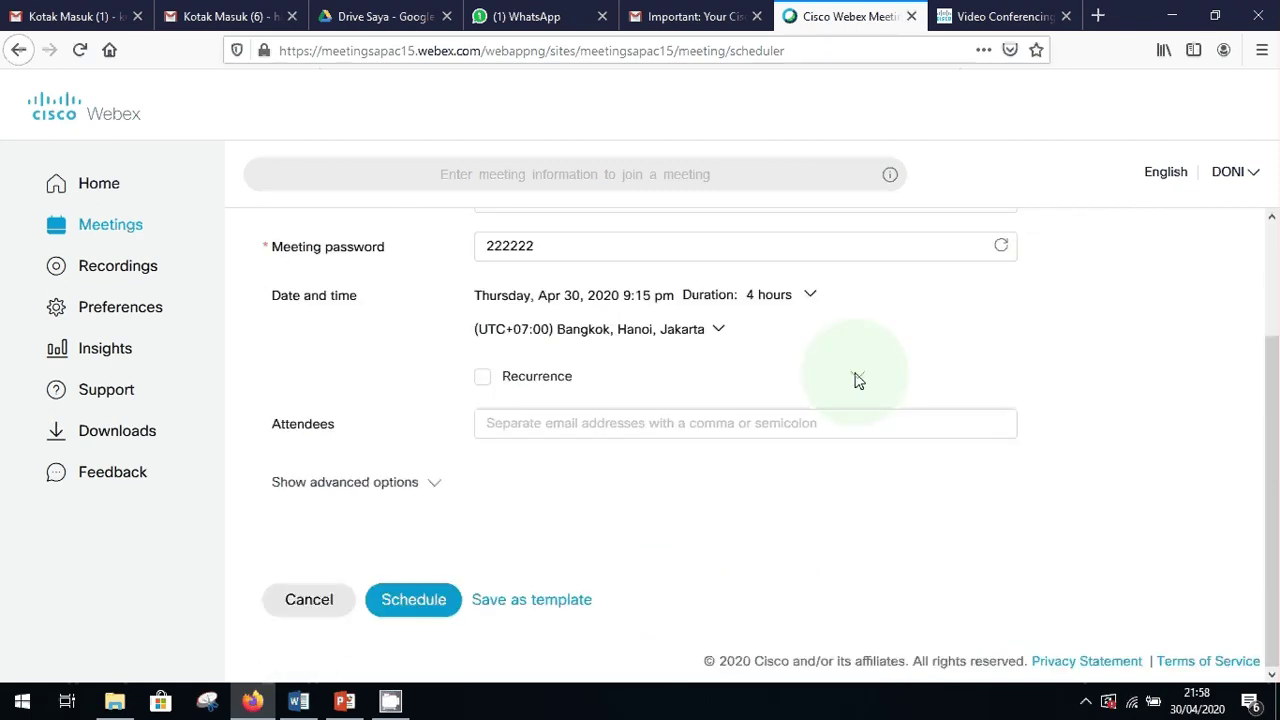
scroll(878, 386, "up", 3)
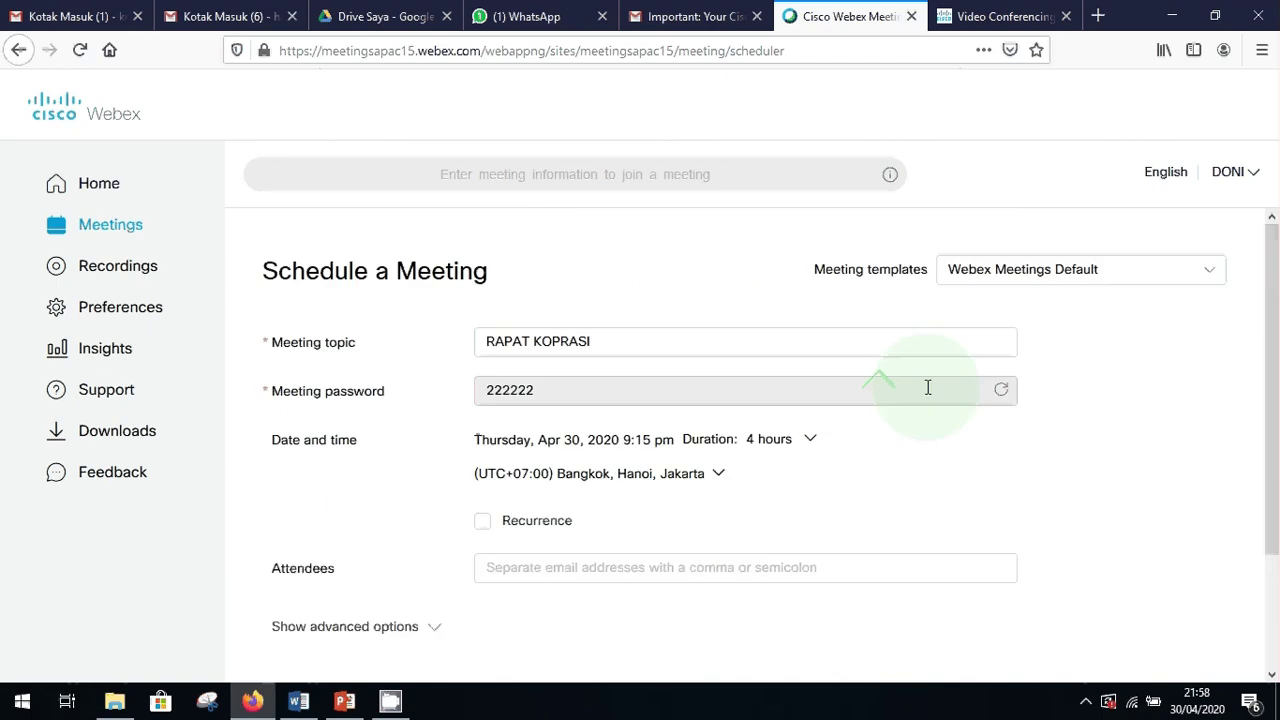
Change the meeting's start hour to 10 pm
scroll(830, 420, "down", 1)
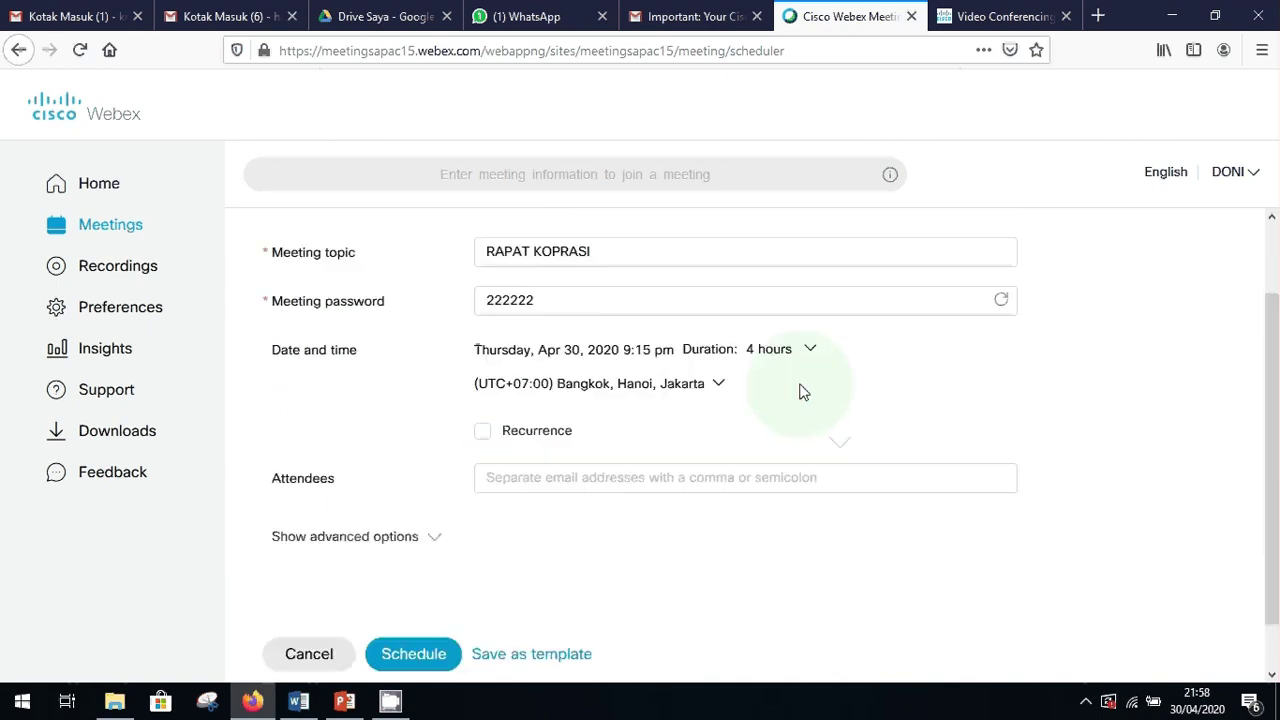
left_click(812, 352)
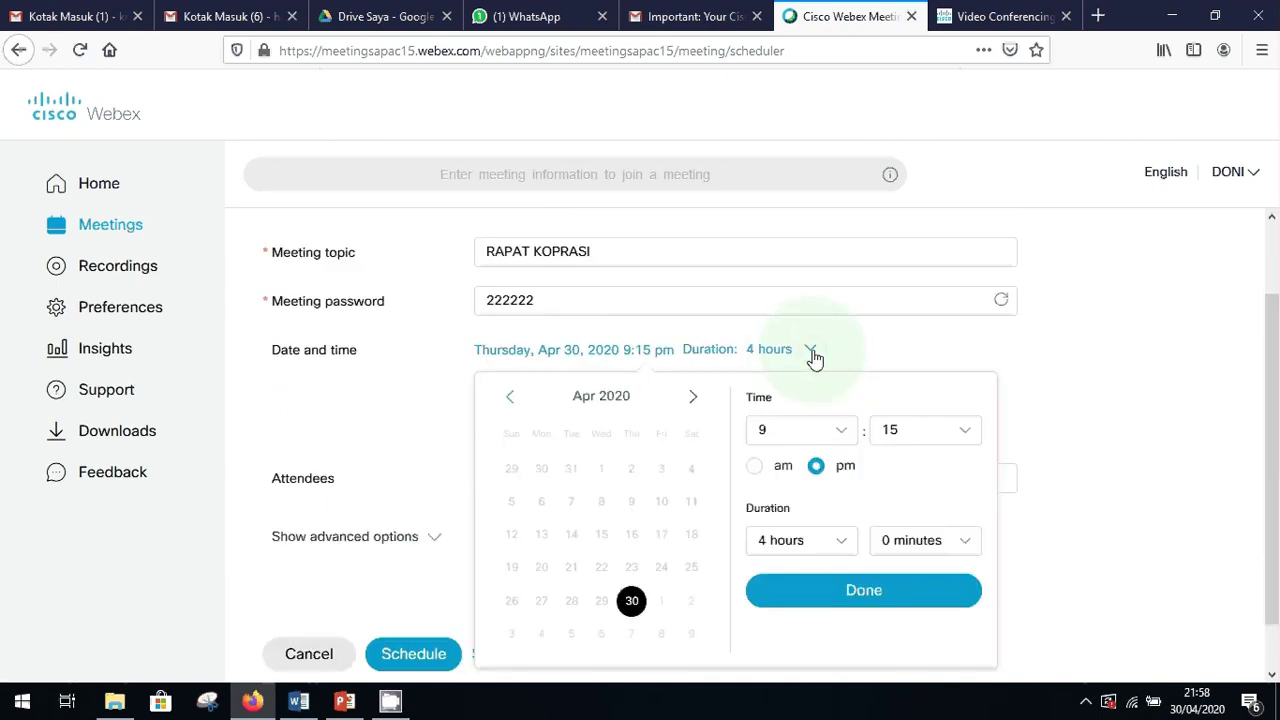
left_click(840, 440)
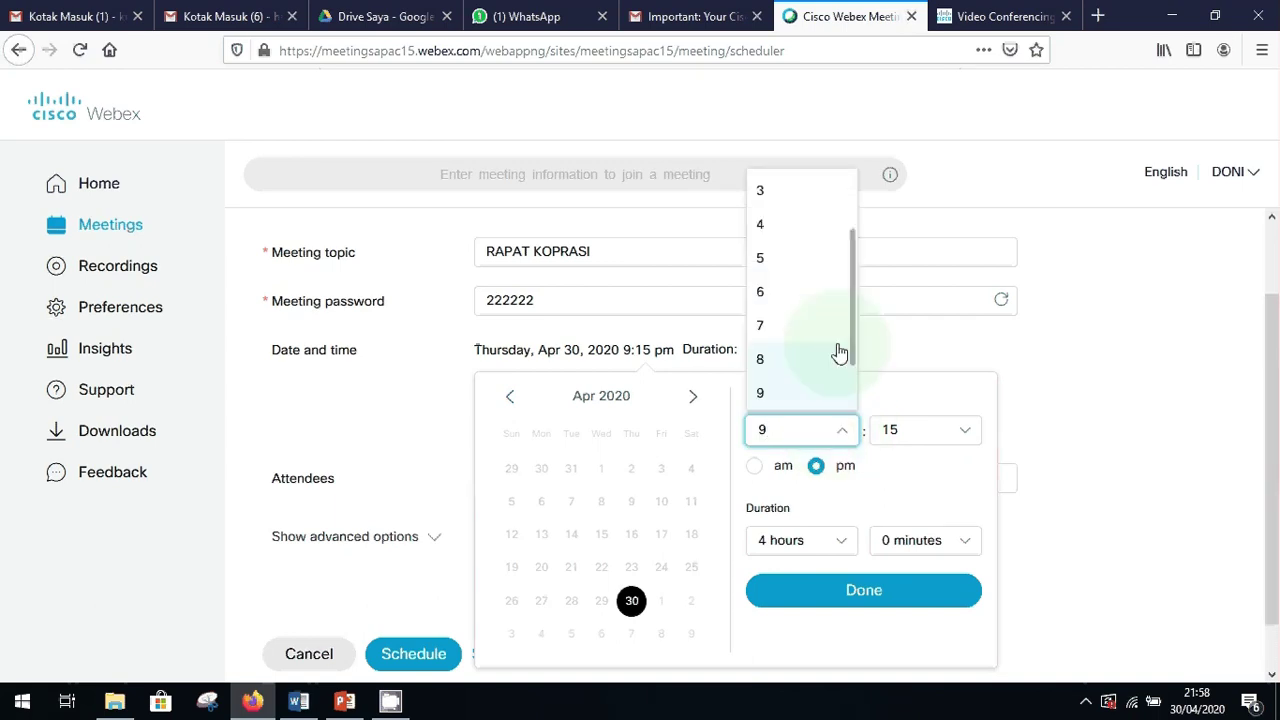
scroll(830, 355, "down", 1)
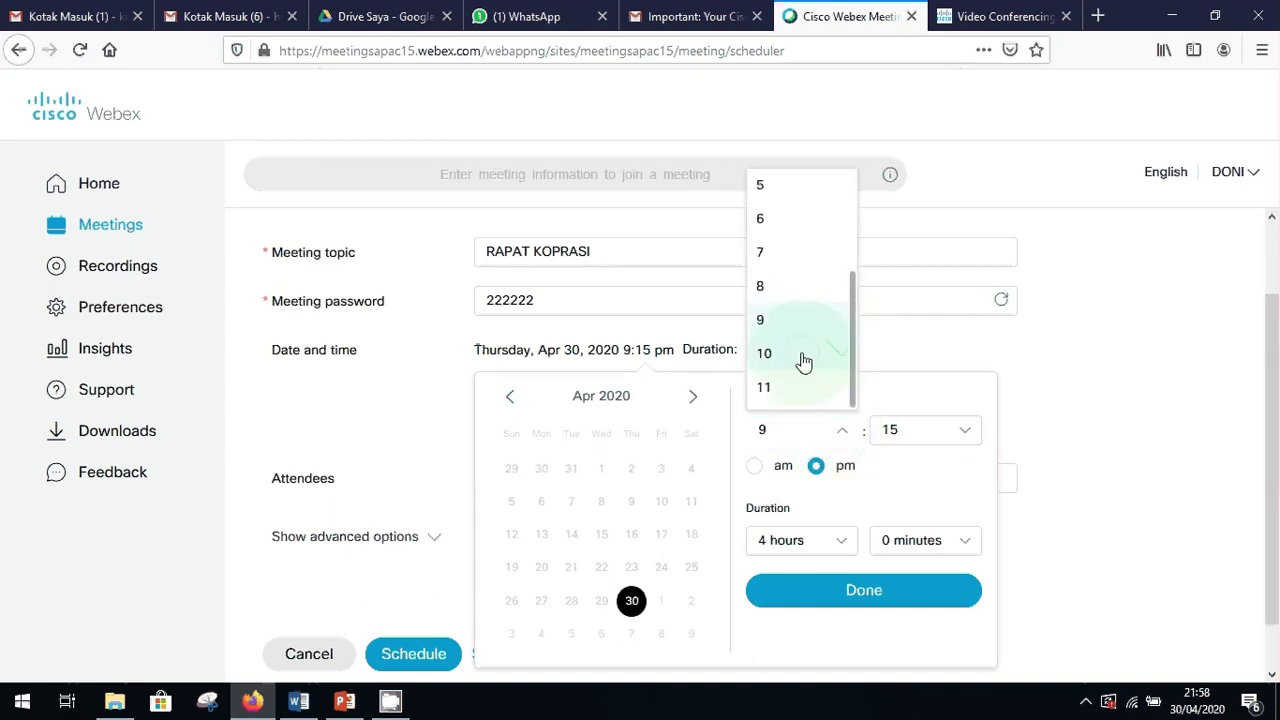
left_click(804, 356)
left_click(810, 356)
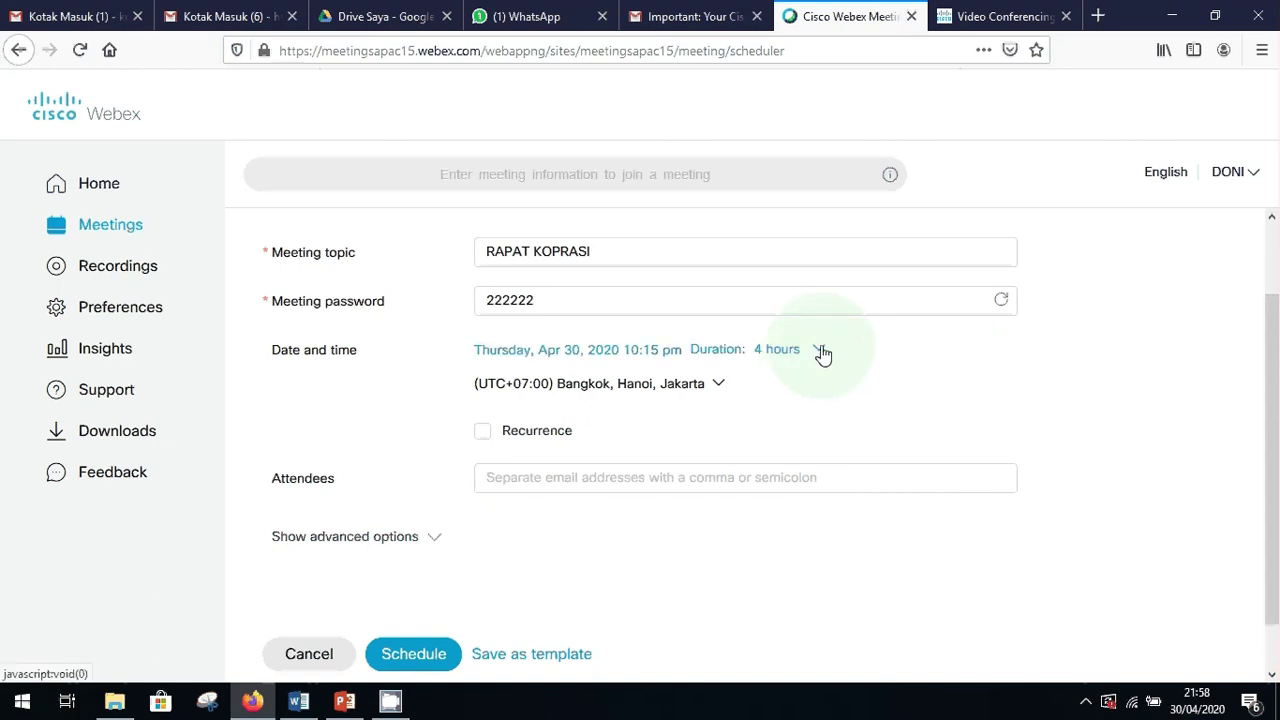
Set the start minutes to 30 for a 10:30 pm start and schedule the meeting
scroll(927, 432, "down", 1)
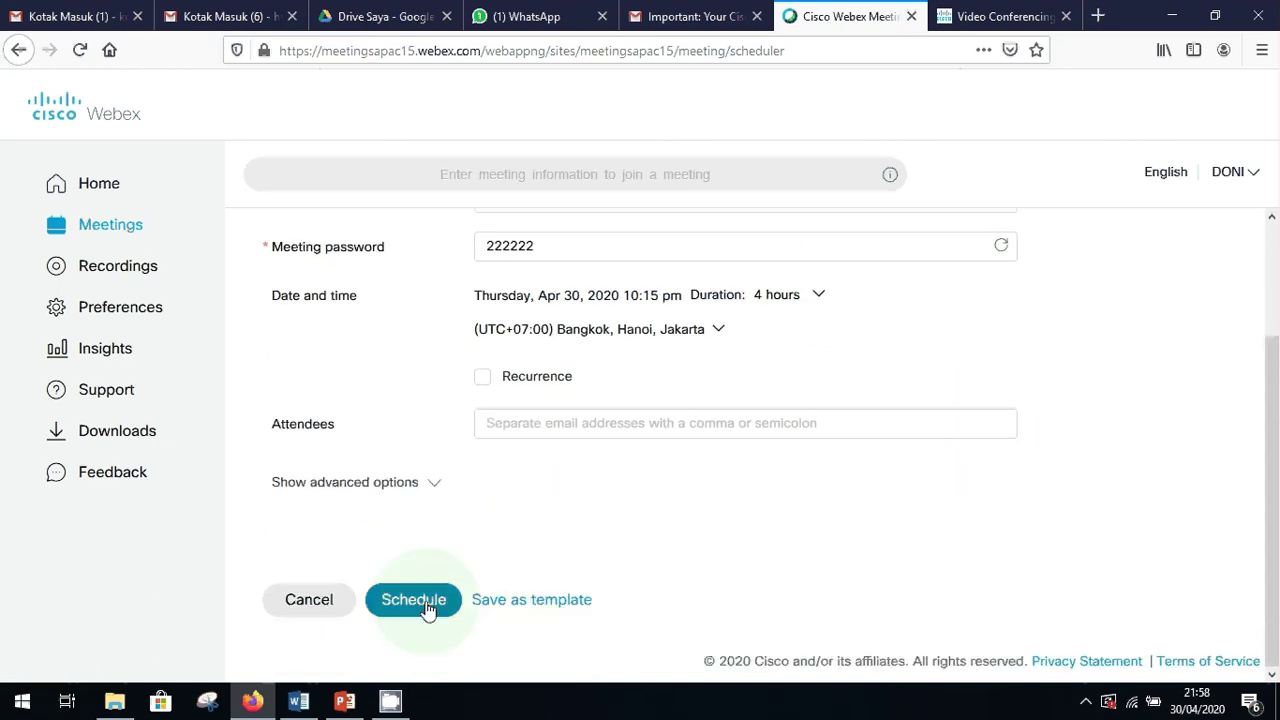
left_click(819, 297)
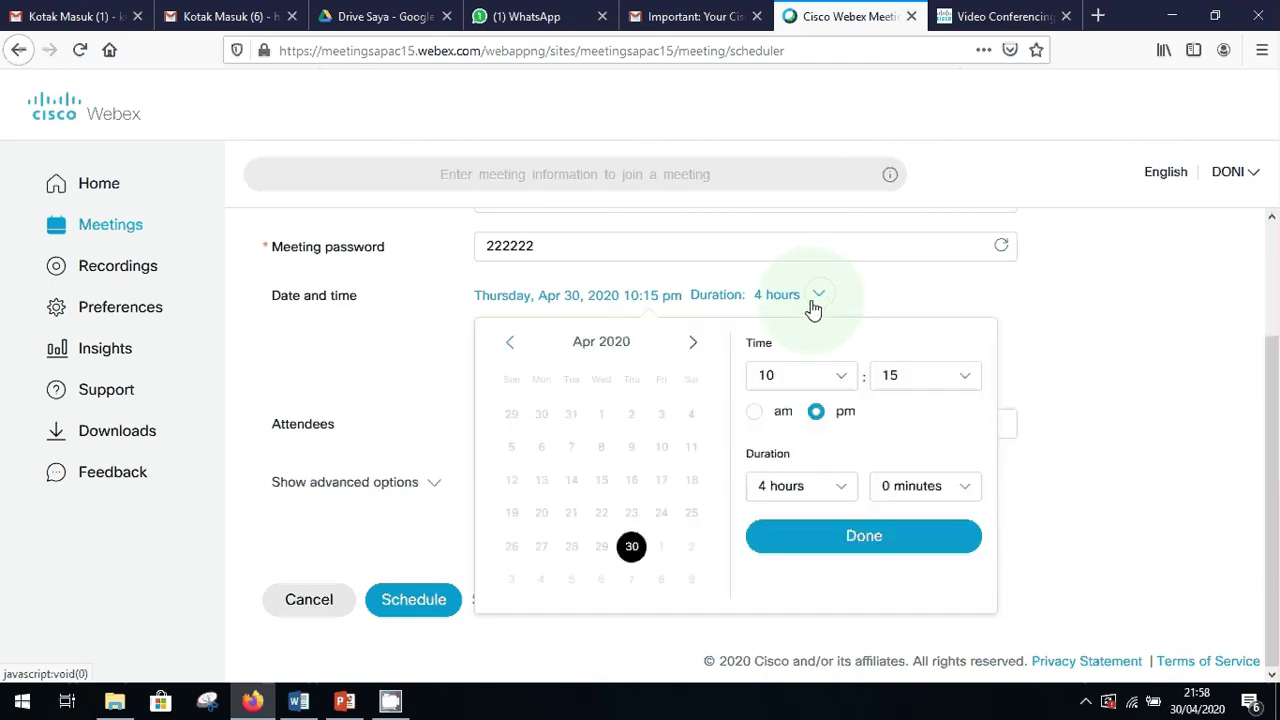
left_click(977, 387)
left_click(966, 380)
left_click(964, 382)
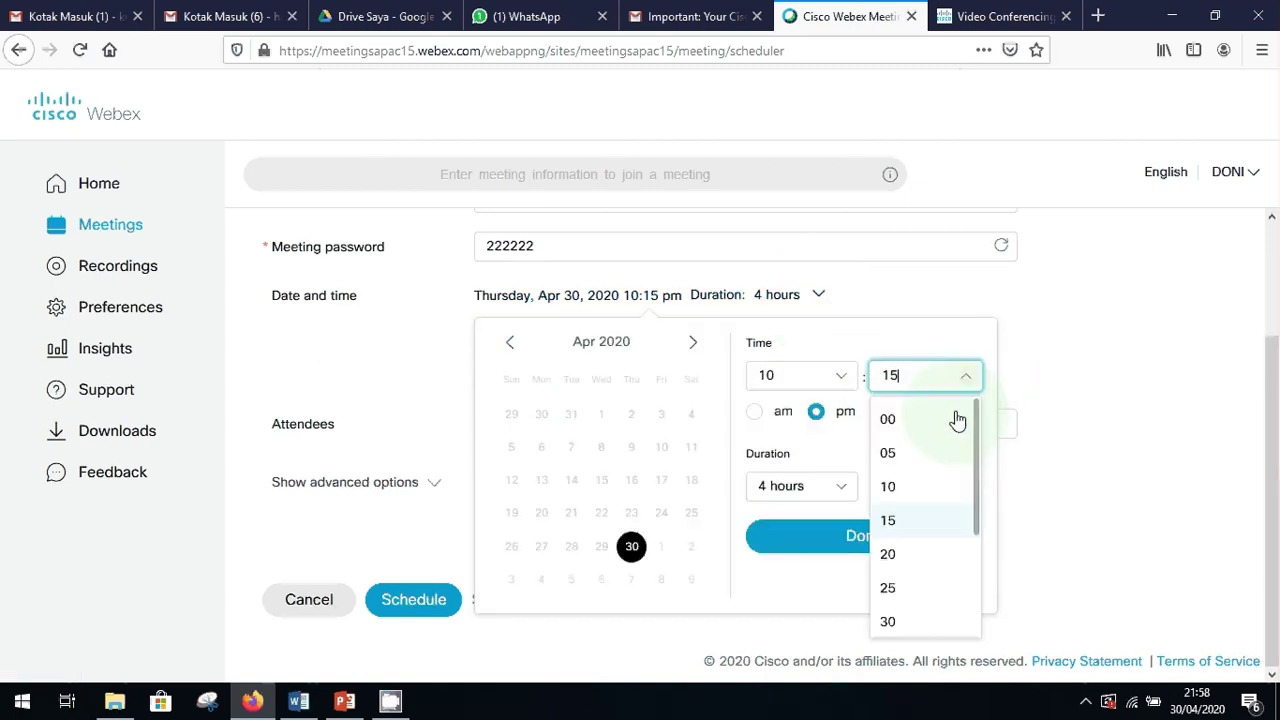
left_click(899, 623)
left_click(864, 537)
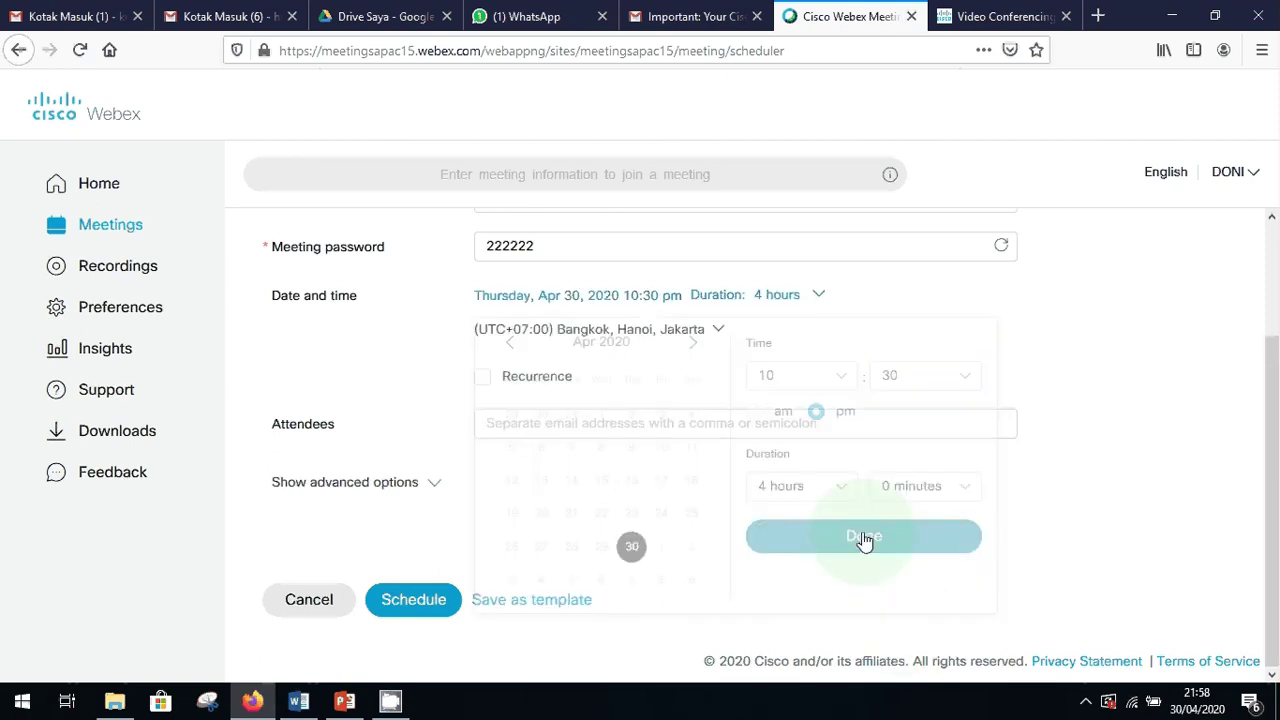
left_click(769, 428)
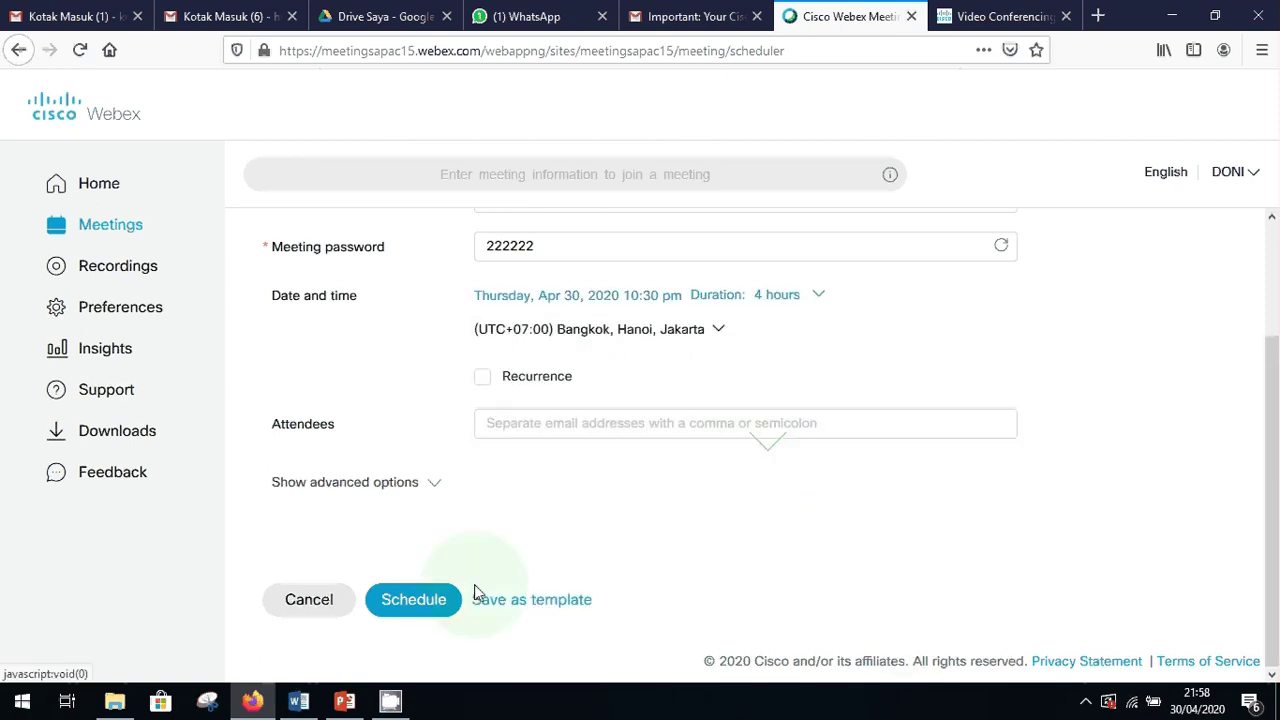
left_click(414, 599)
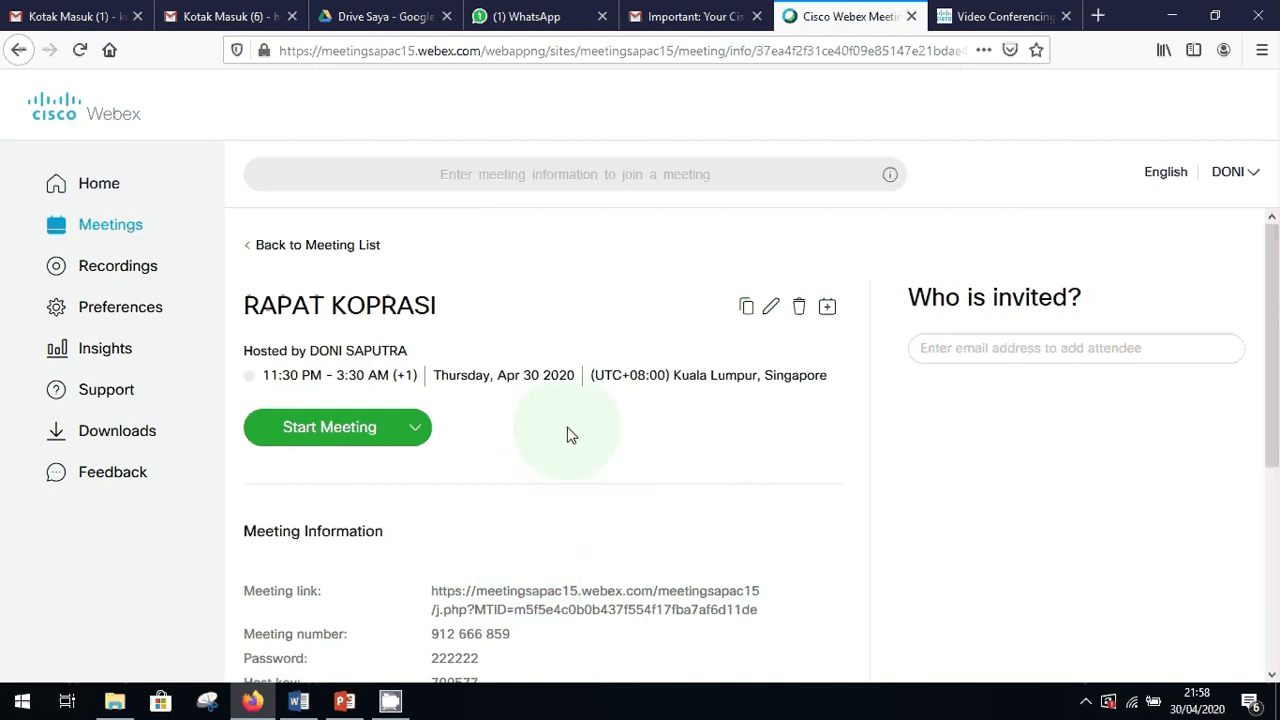
Select the meeting link and meeting number on the RAPAT KOPRASI details page
scroll(573, 430, "down", 3)
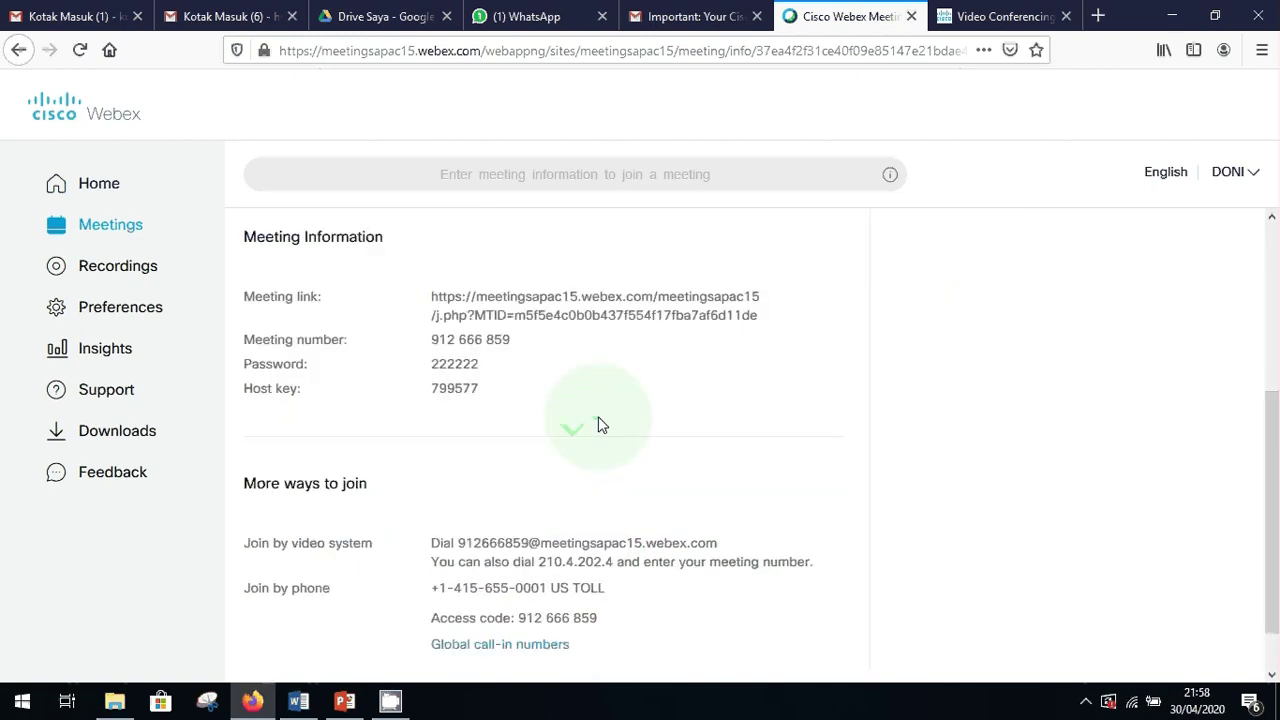
scroll(626, 409, "up", 3)
scroll(631, 409, "down", 3)
triple_click(648, 390)
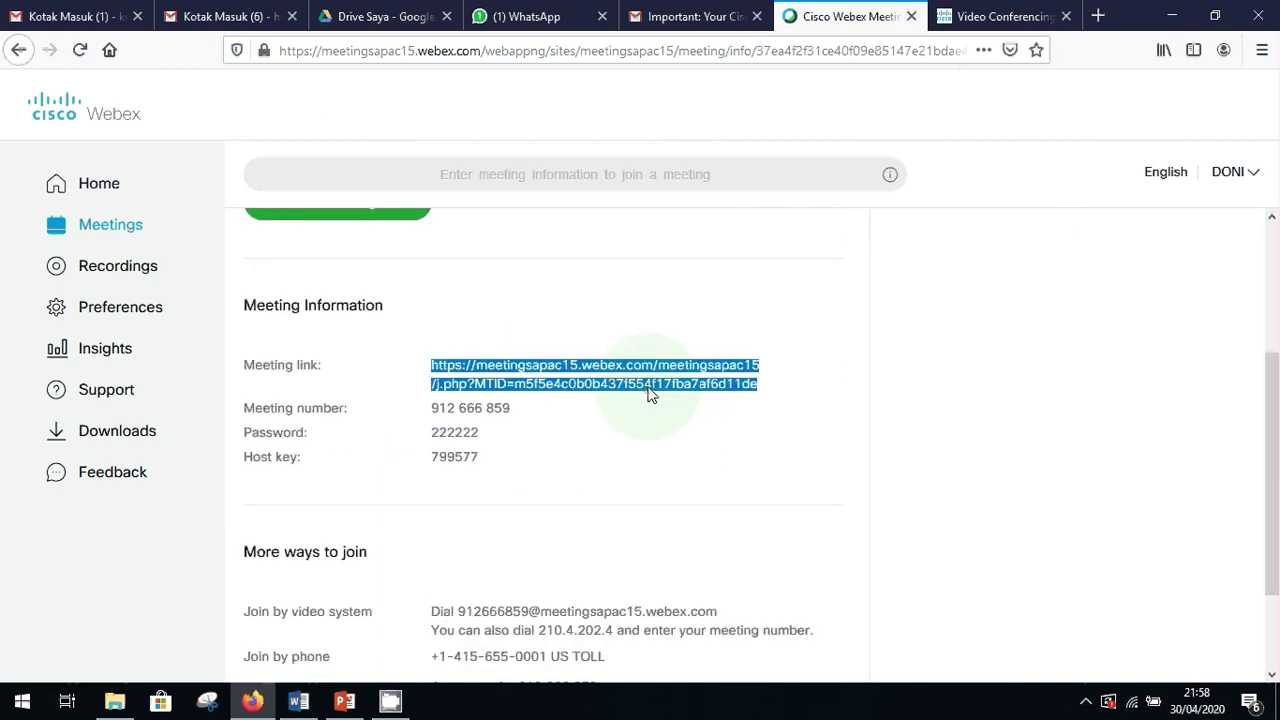
scroll(648, 393, "down", 1)
triple_click(509, 365)
left_click(714, 363)
triple_click(490, 340)
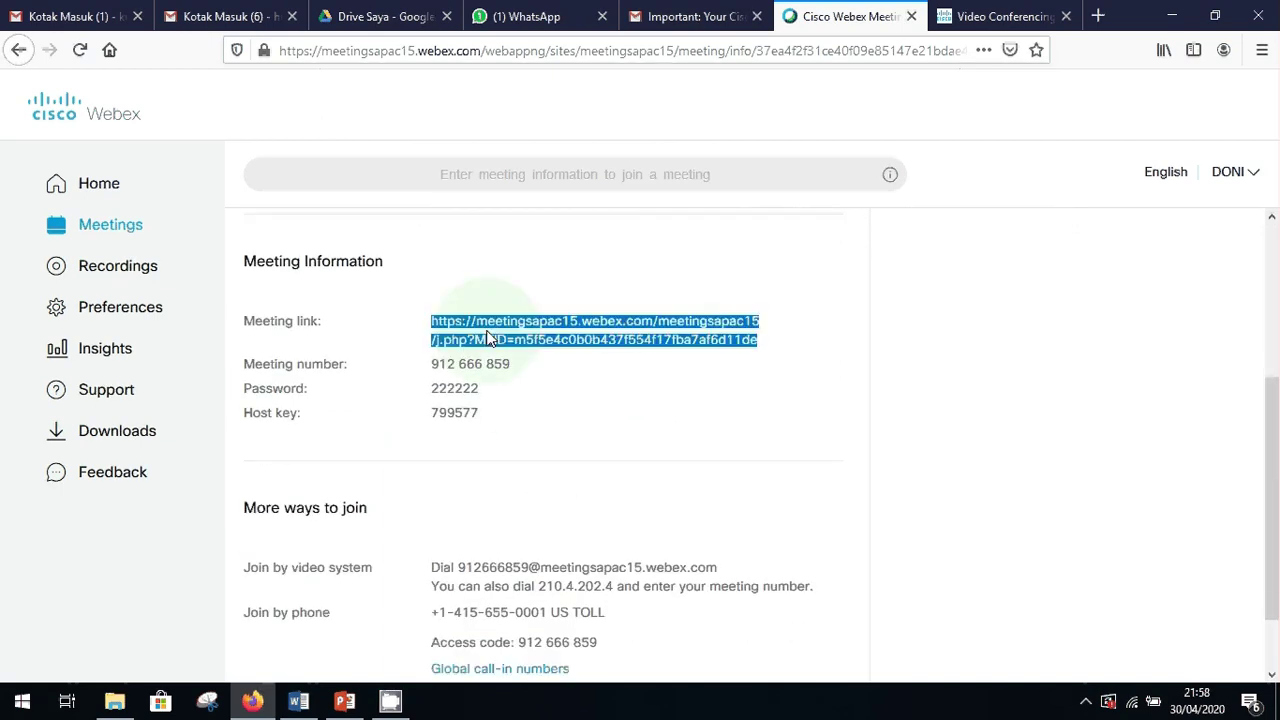
left_click(527, 395)
triple_click(437, 325)
left_click(434, 325)
left_click_drag(433, 325, 775, 355)
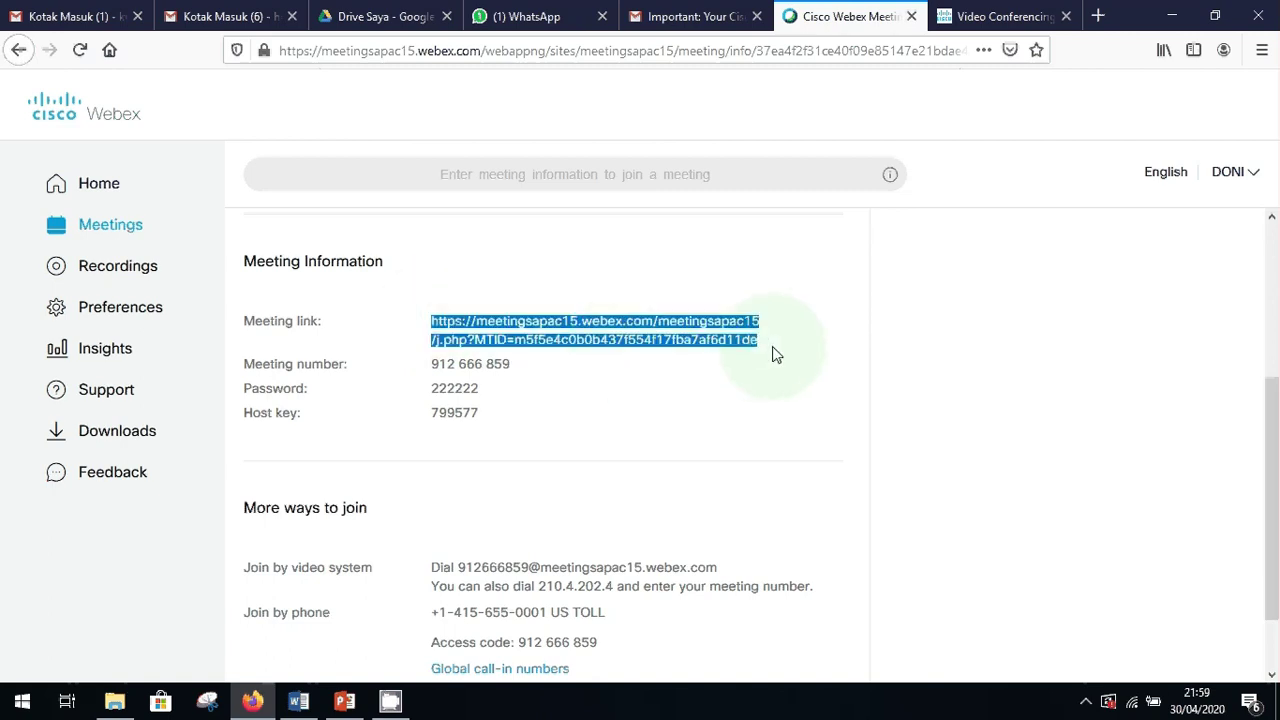
left_click(775, 355)
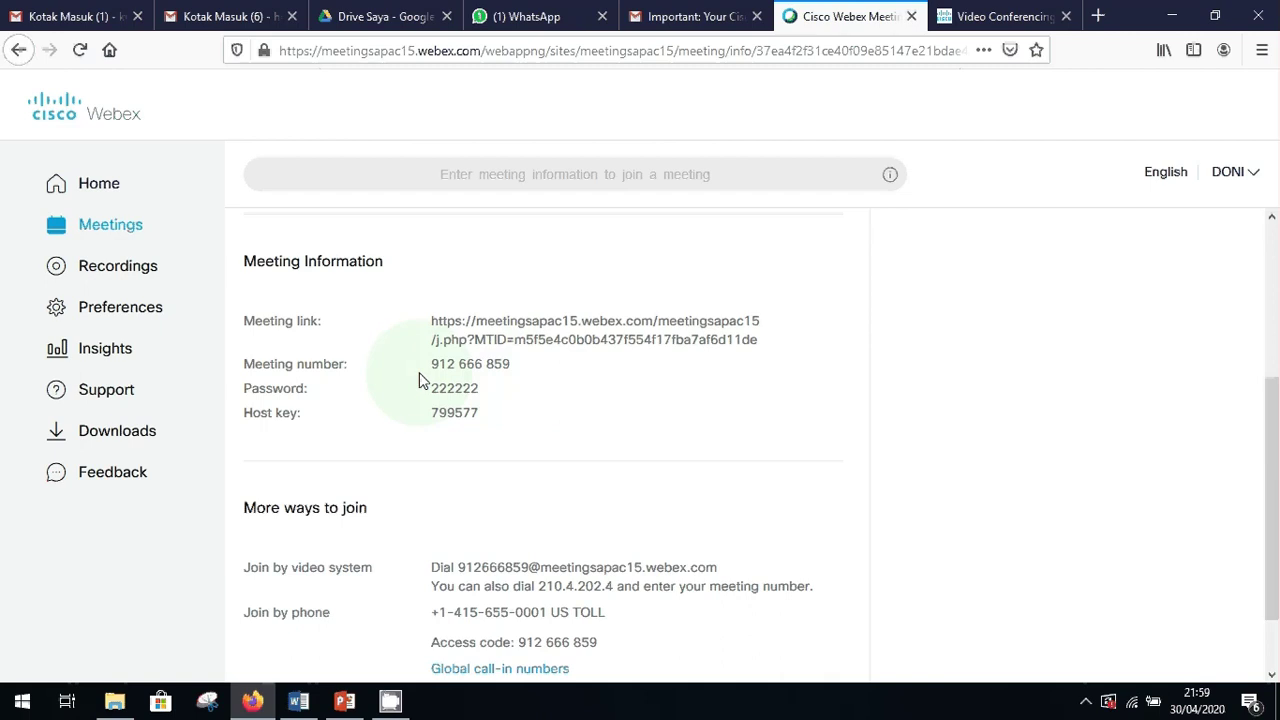
Highlight the meeting number, password and link under Meeting Information
left_click_drag(428, 366, 510, 366)
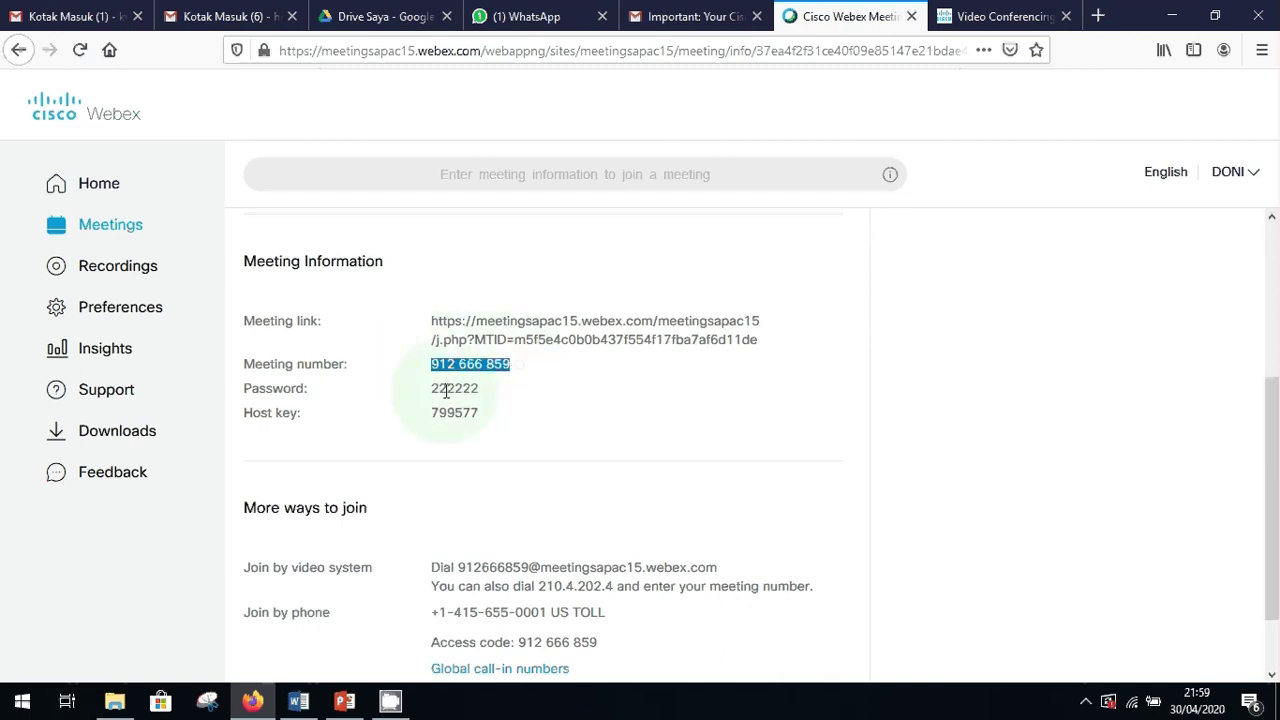
left_click_drag(430, 395, 540, 393)
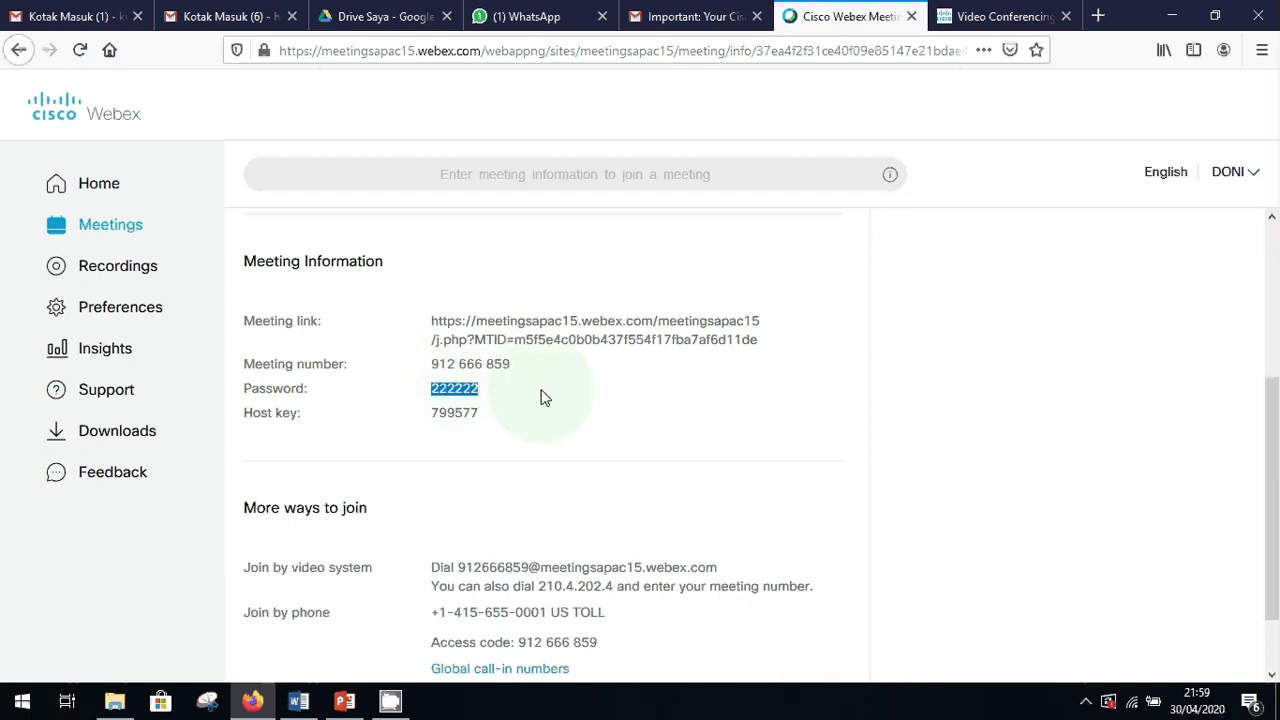
triple_click(452, 343)
left_click_drag(423, 320, 763, 347)
left_click(763, 347)
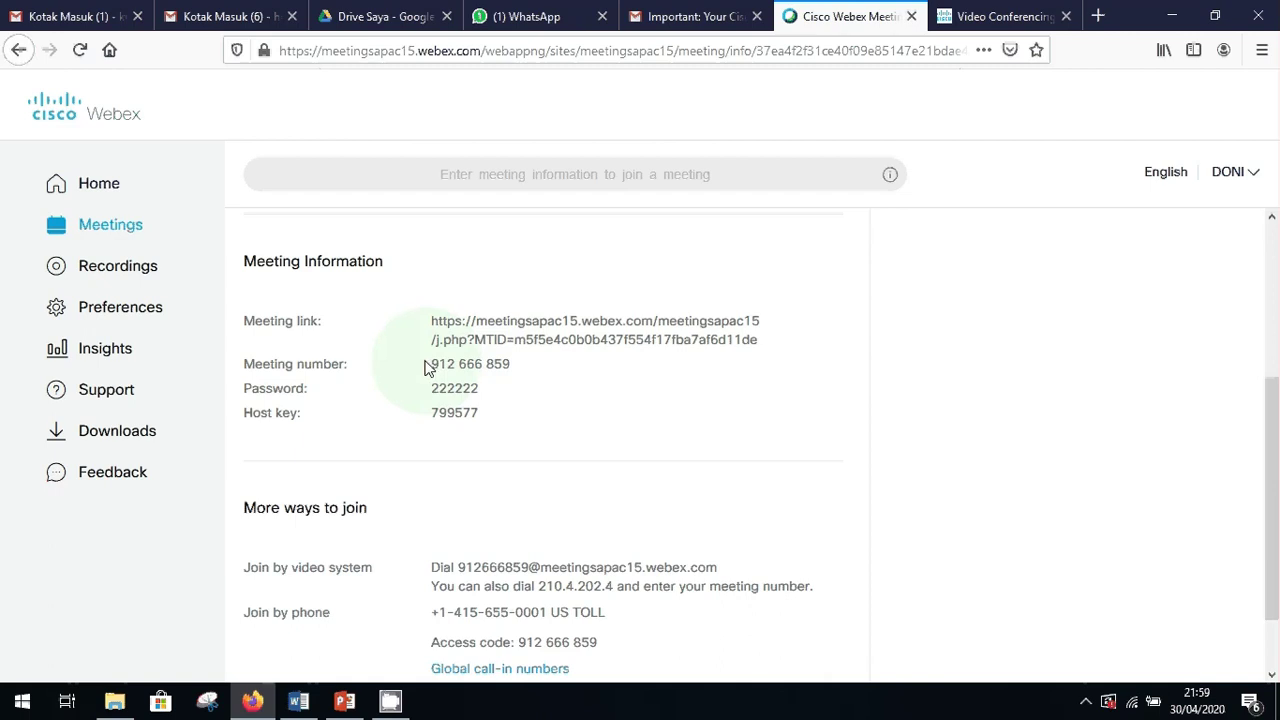
left_click_drag(428, 368, 519, 372)
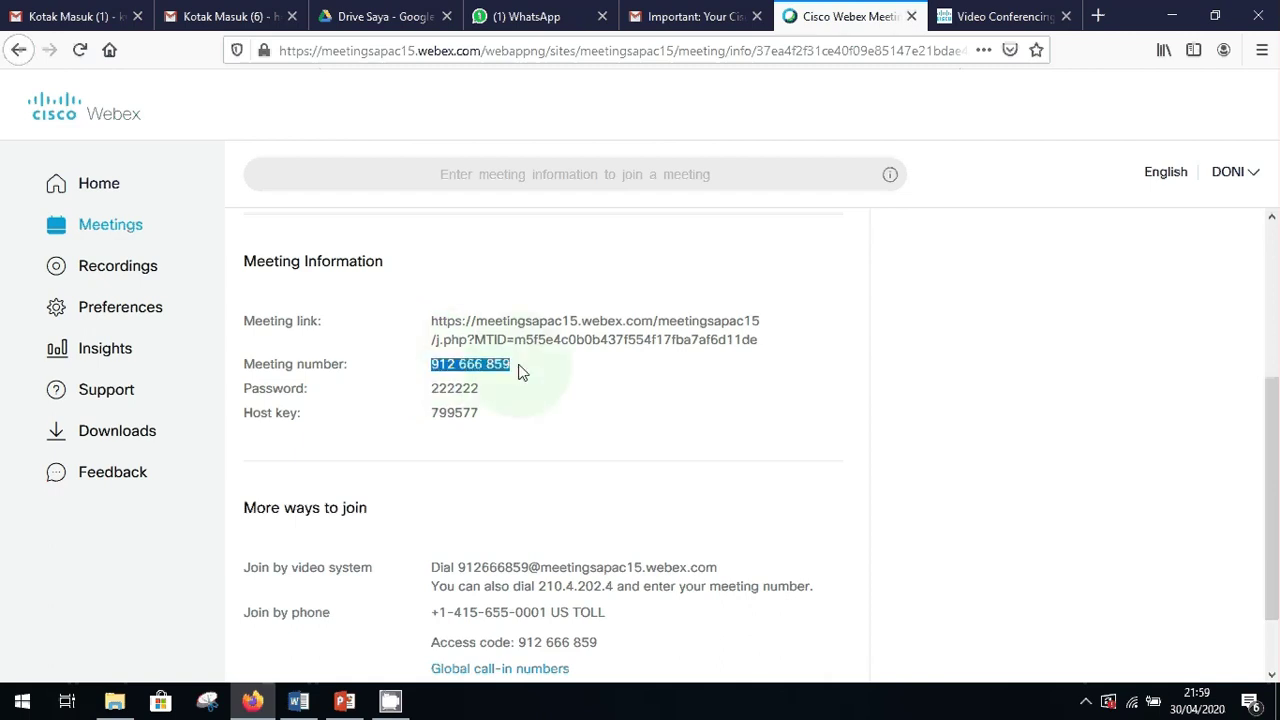
left_click(492, 392)
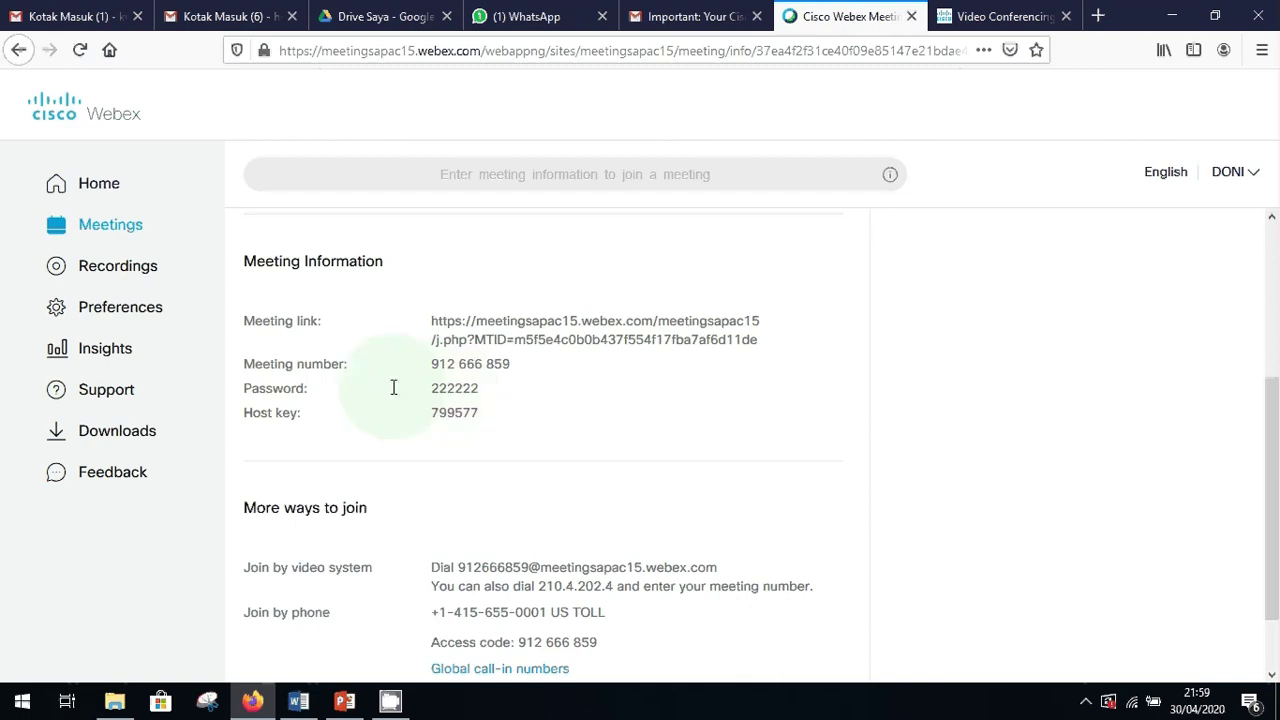
triple_click(463, 367)
left_click(646, 414)
scroll(771, 431, "down", 2)
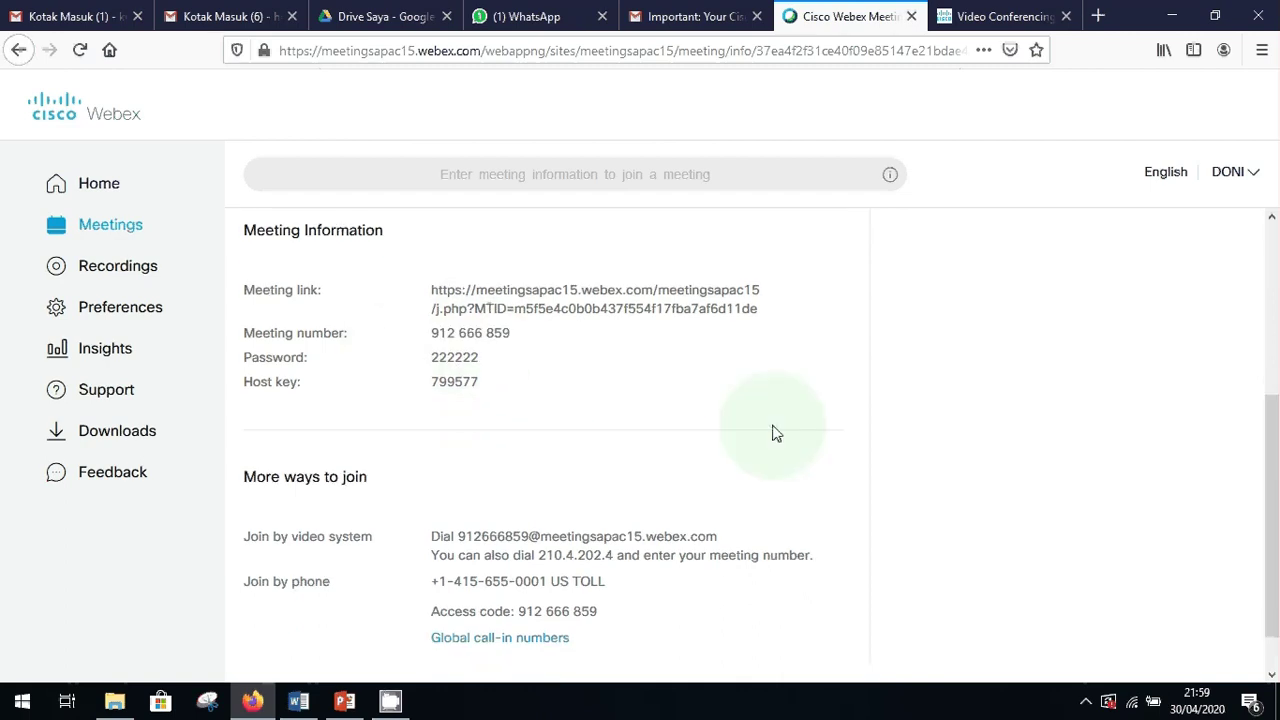
scroll(963, 420, "up", 2)
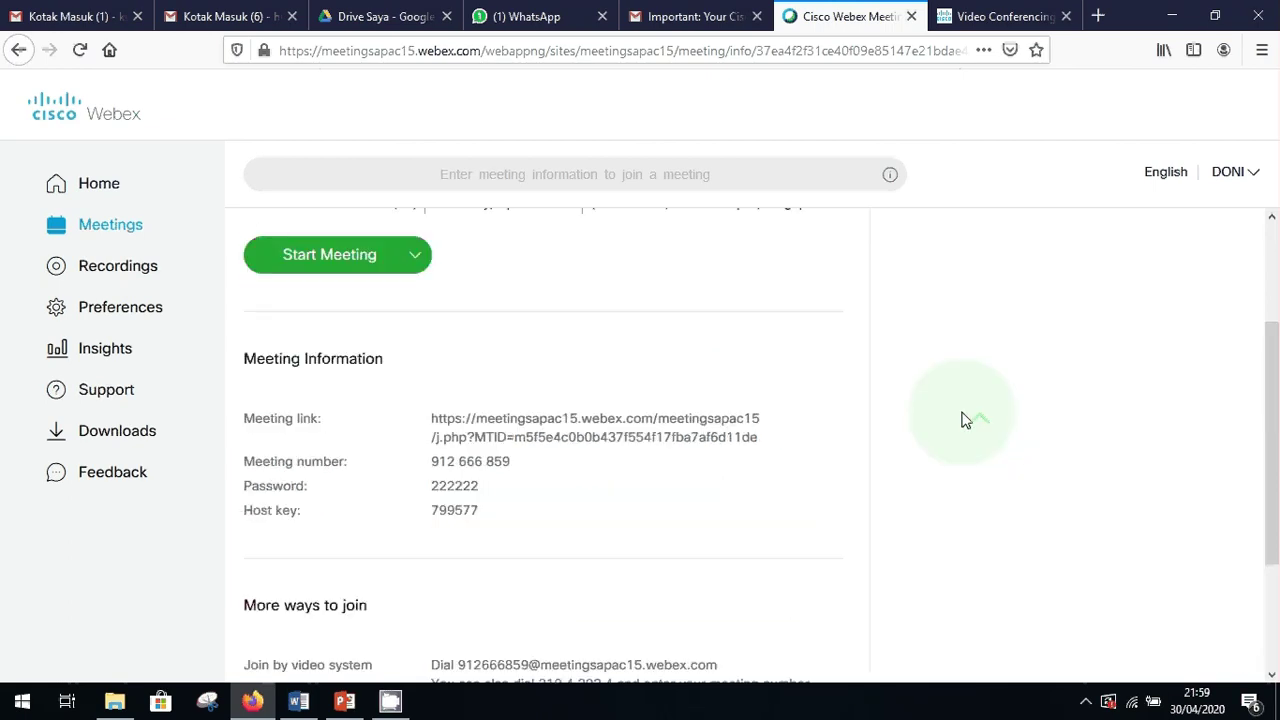